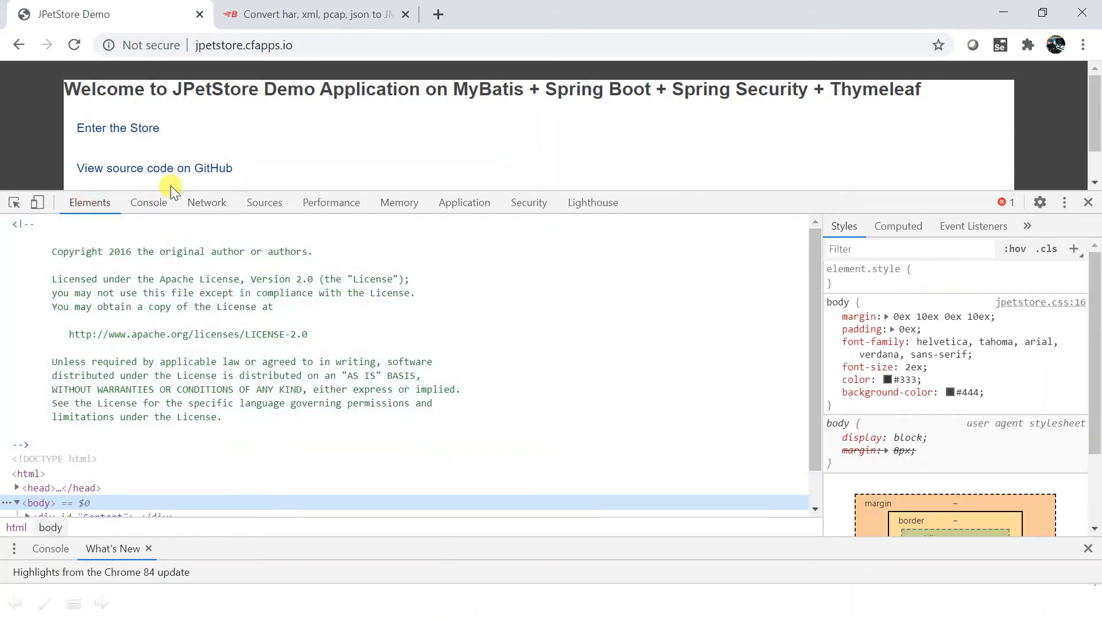
Show the network activity recording in the developer tools and enter the JPetStore store to capture its requests.
left_click(207, 202)
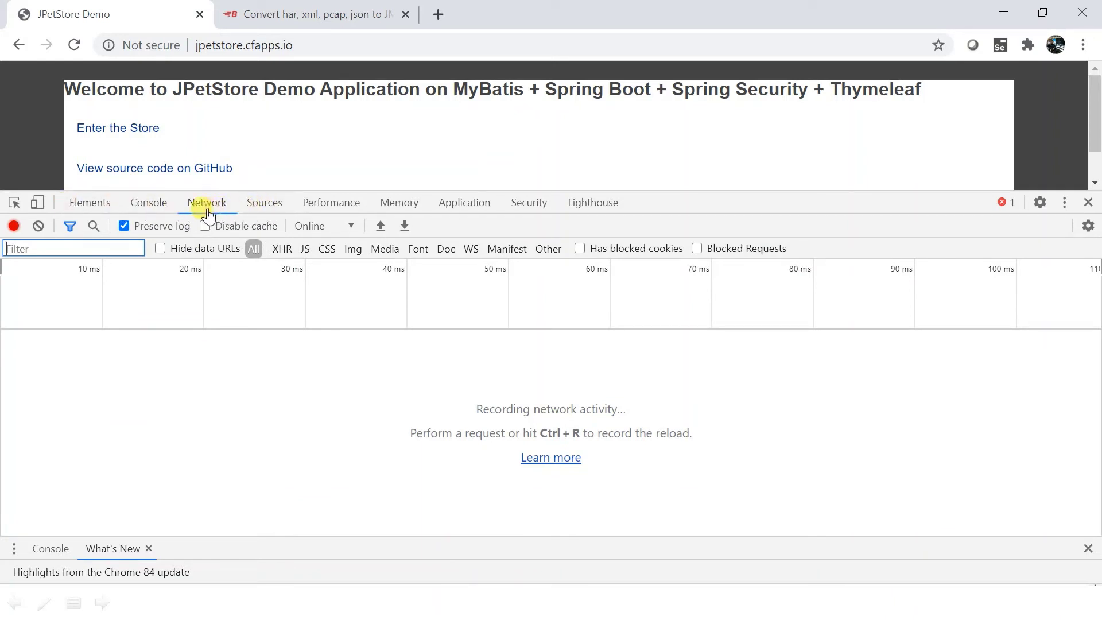
left_click(177, 362)
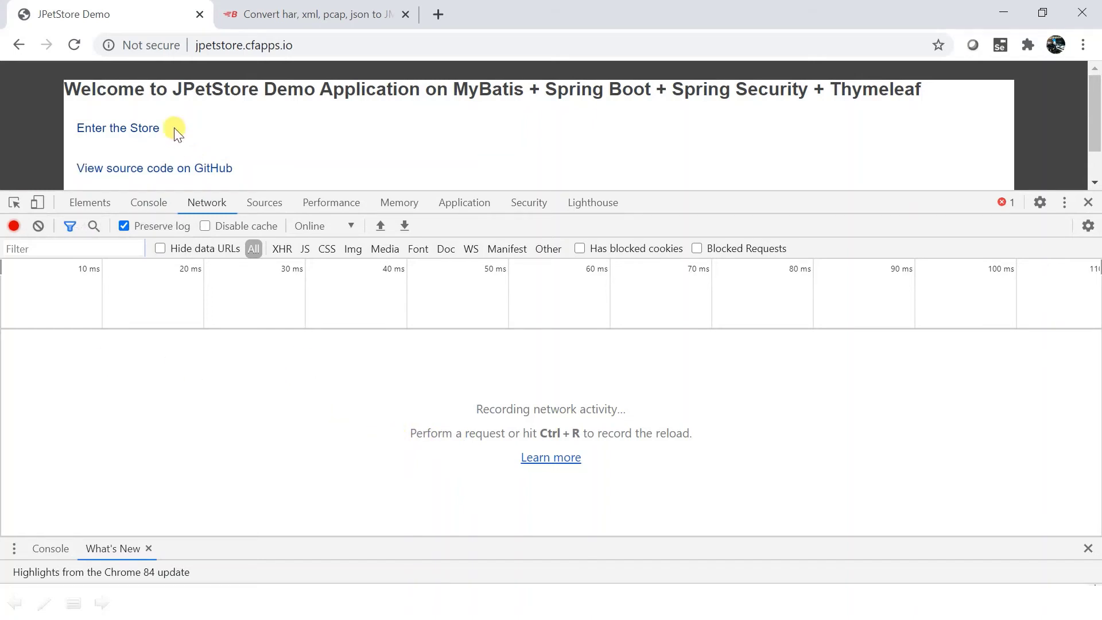
left_click(112, 129)
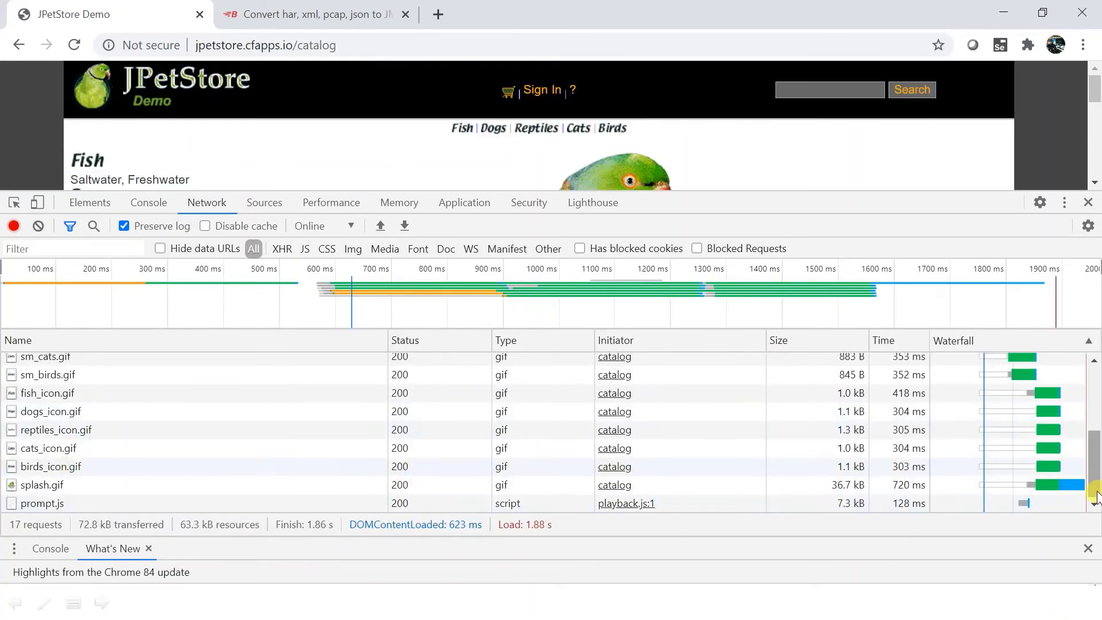
Save all captured catalog requests as a HAR with content named EnterStore.har in D:\Jmeter_Session_Script\HarToJmx.
left_click_drag(1097, 494, 1098, 379)
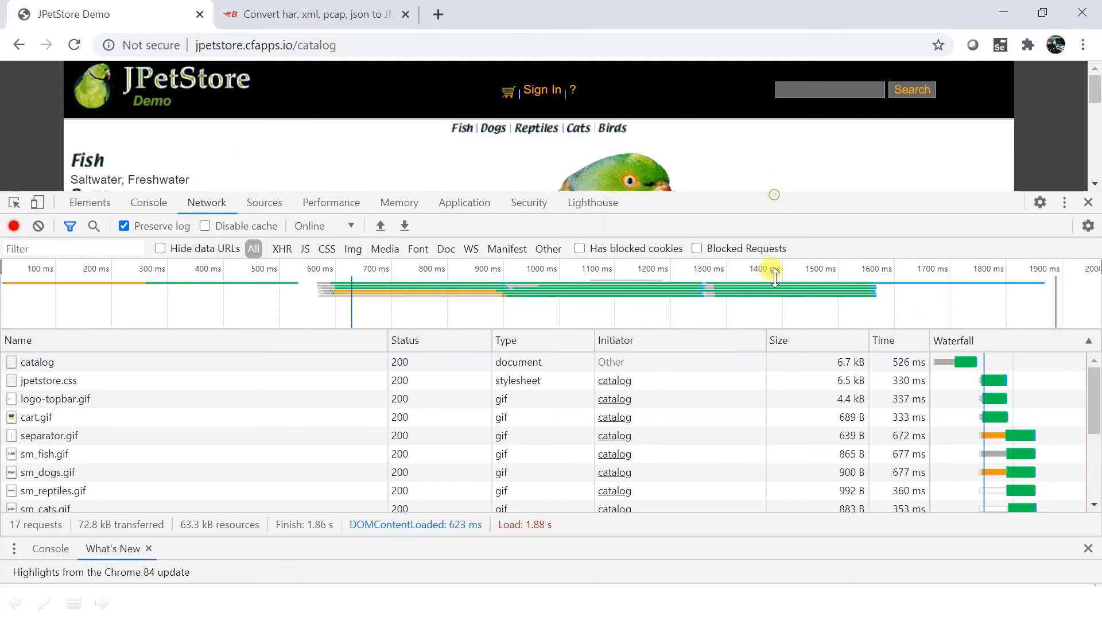
left_click_drag(778, 191, 722, 201)
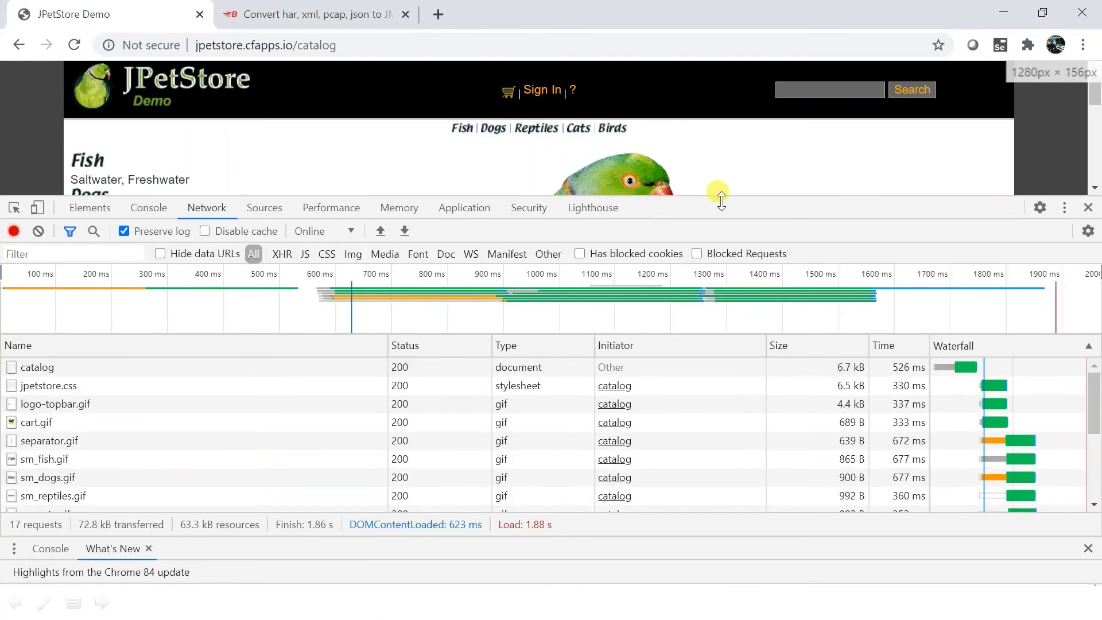
right_click(147, 416)
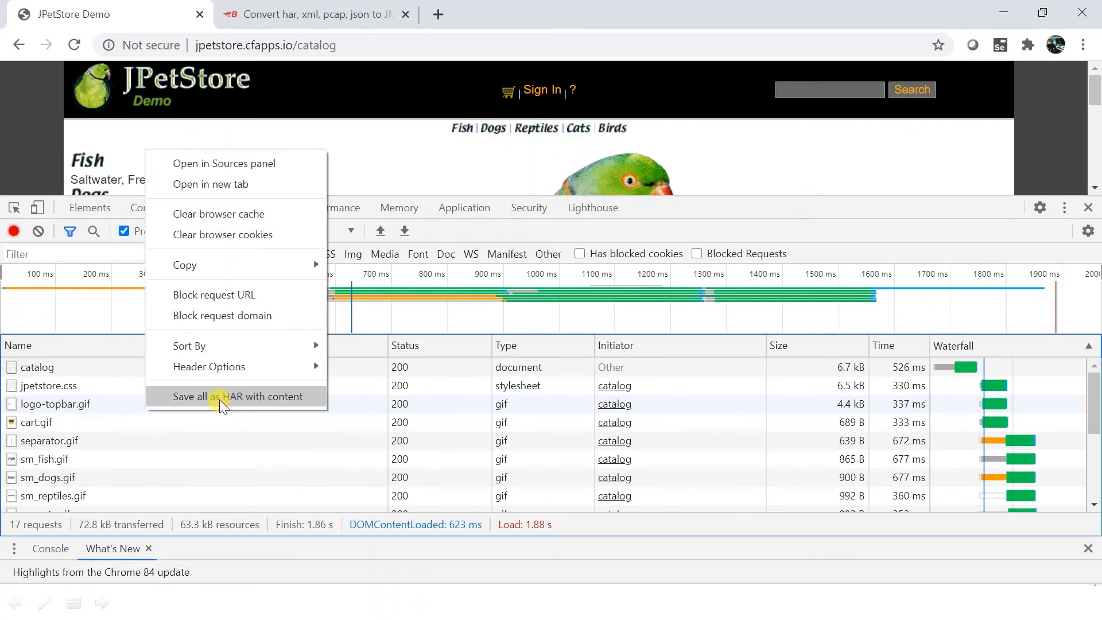
left_click(254, 400)
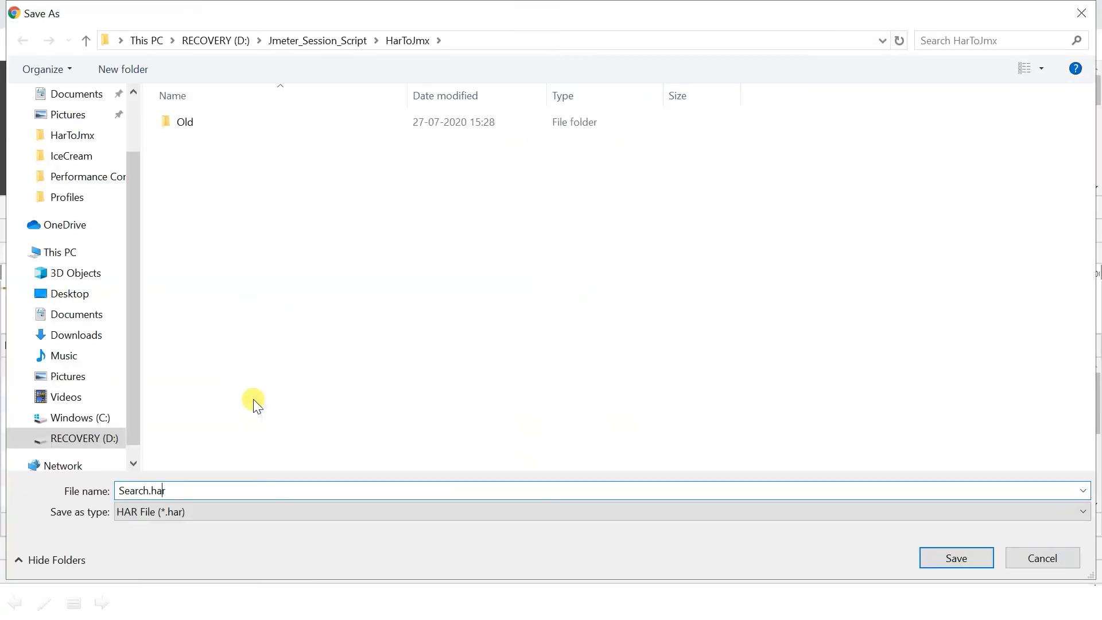
type("EnterStore")
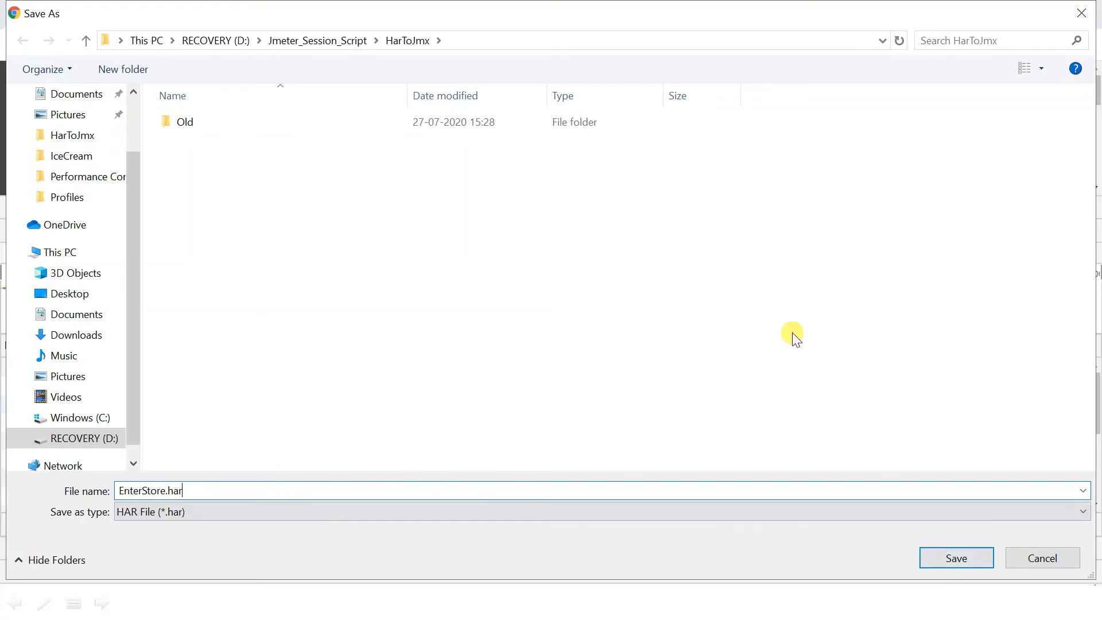
left_click(603, 39)
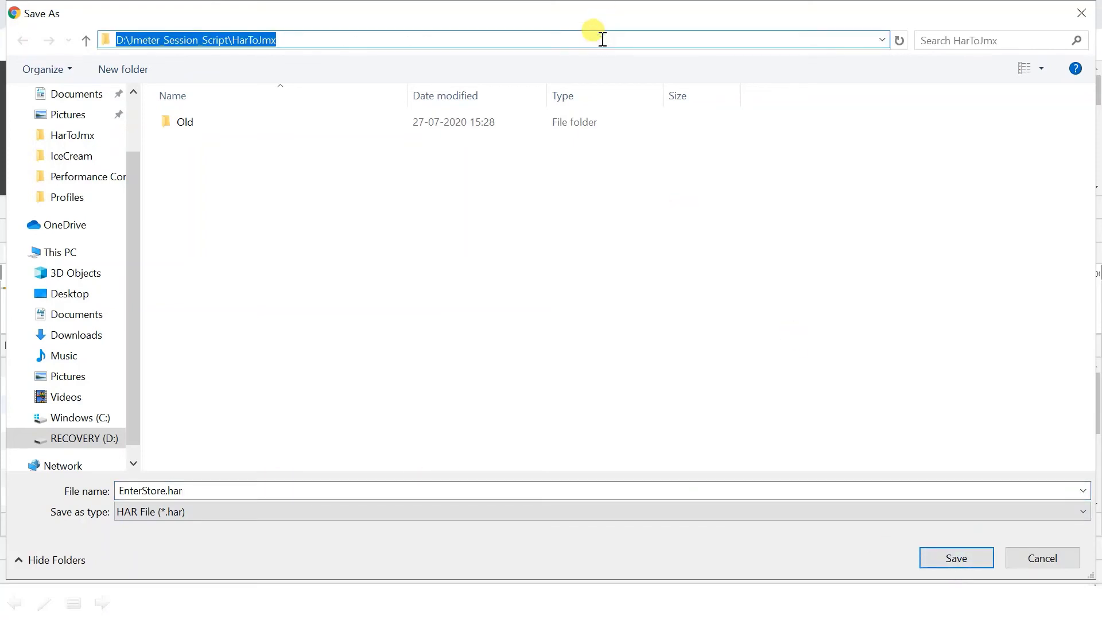
left_click(968, 558)
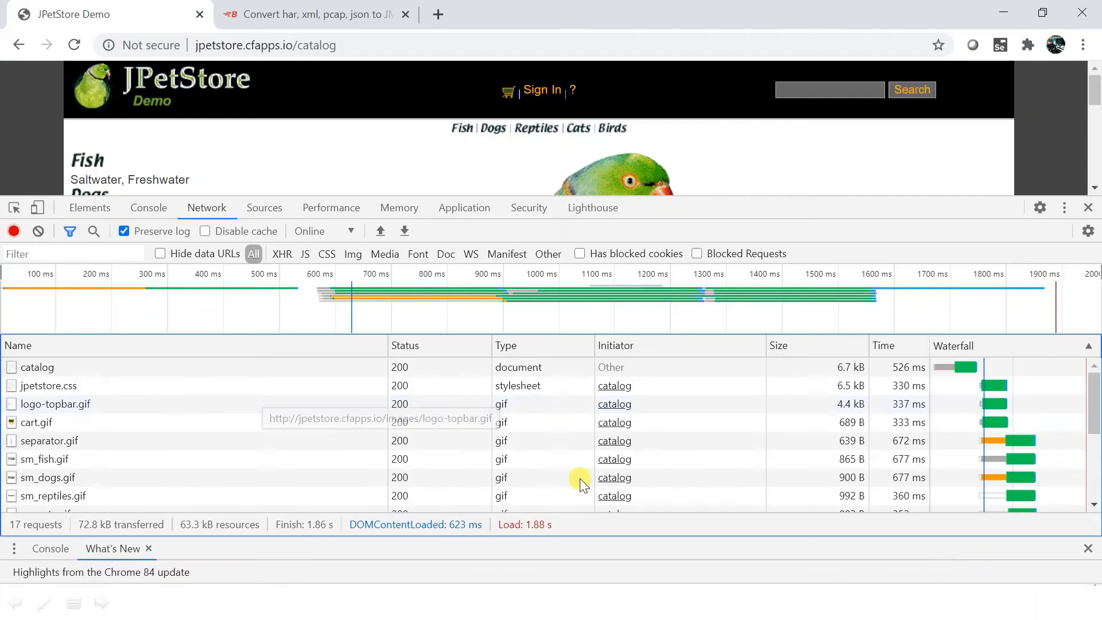
Clear the recorded network log and search the pet store for "fish".
left_click(39, 231)
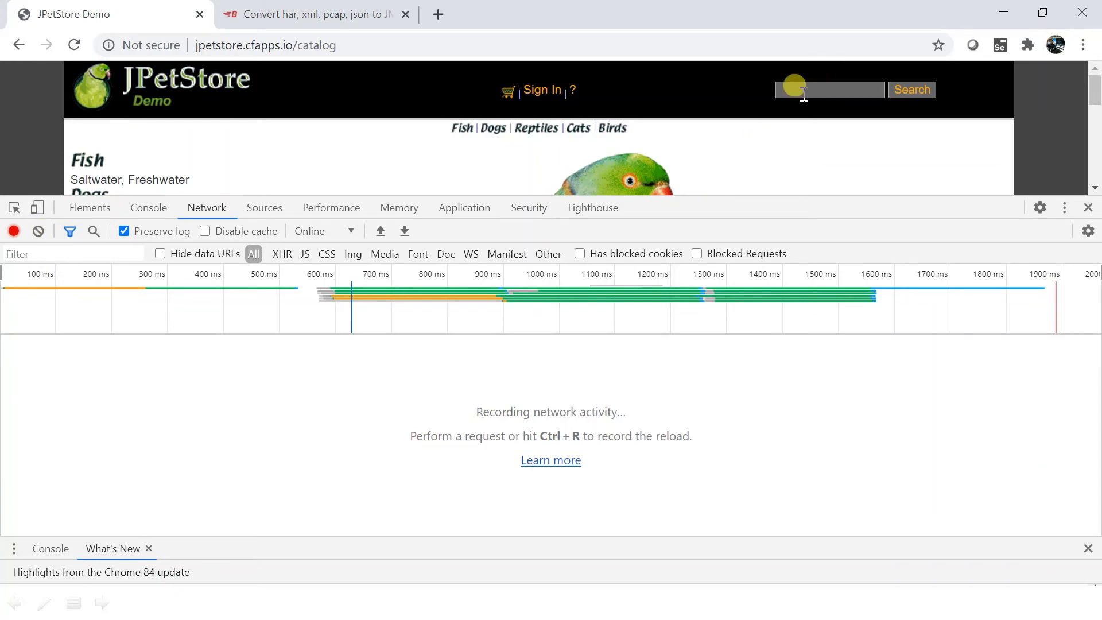
left_click_drag(732, 197, 730, 378)
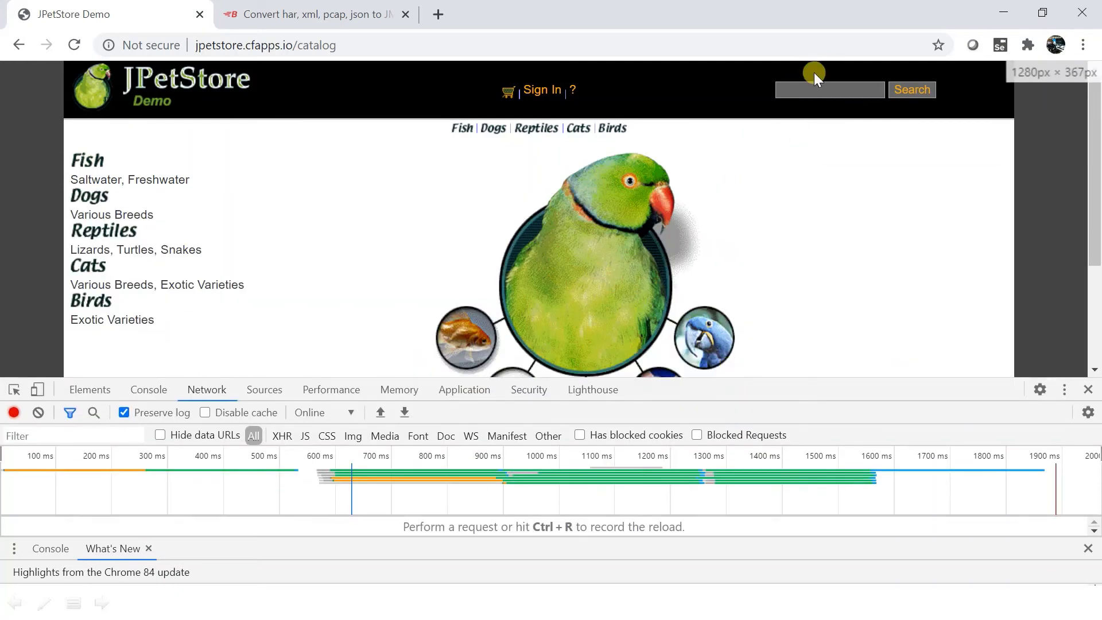
left_click(804, 89)
type("fish")
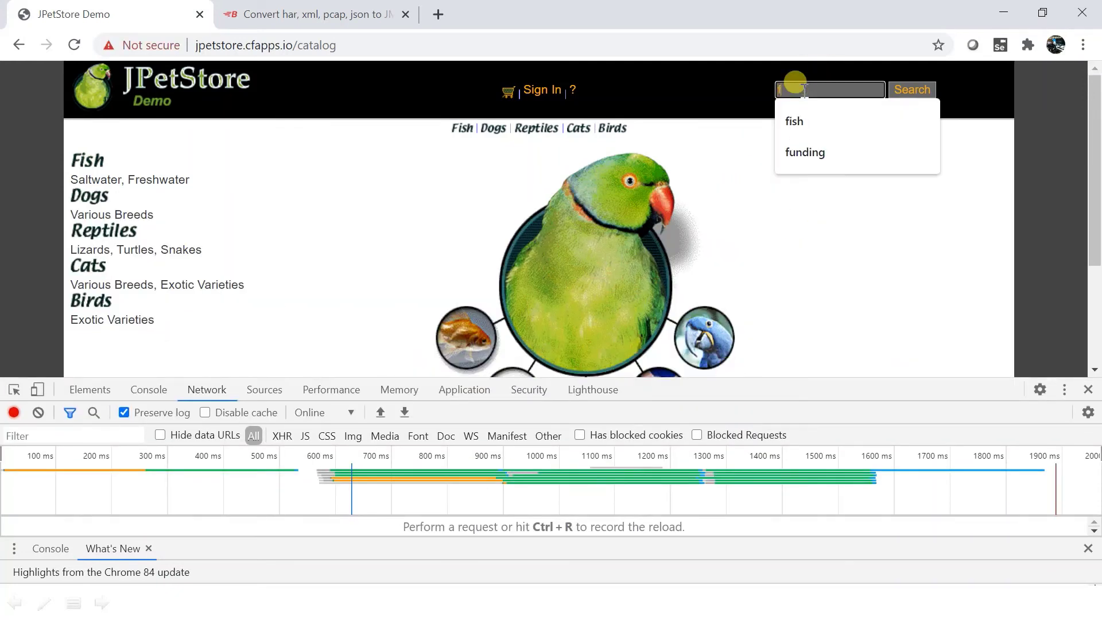
key("Return")
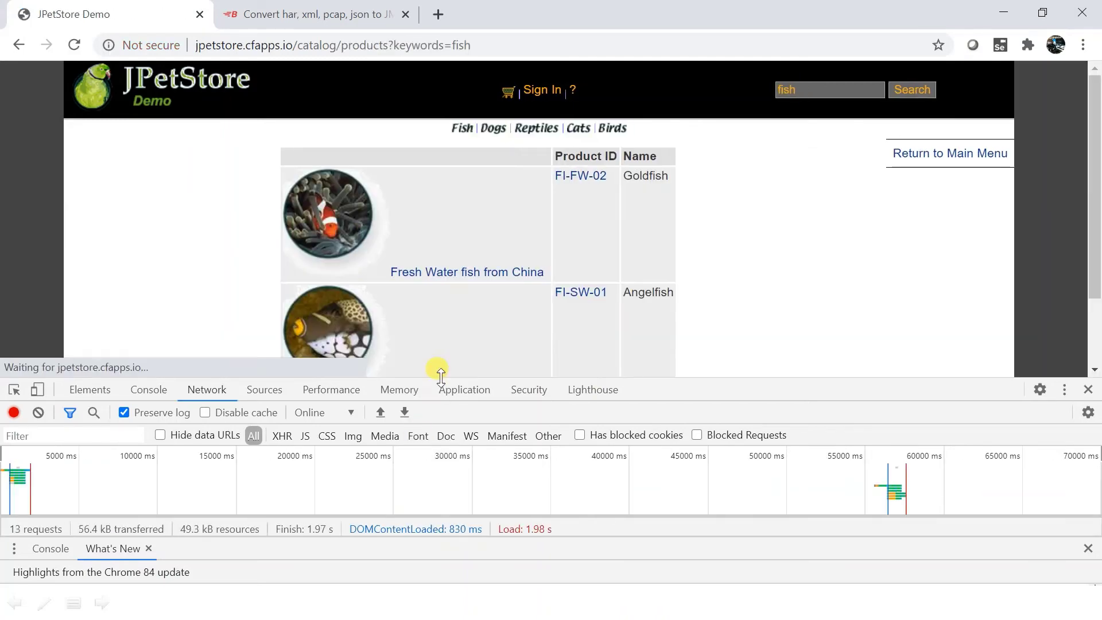
Save all captured search requests as a HAR with content named Search.har in the HarToJmx folder.
left_click_drag(439, 376, 517, 138)
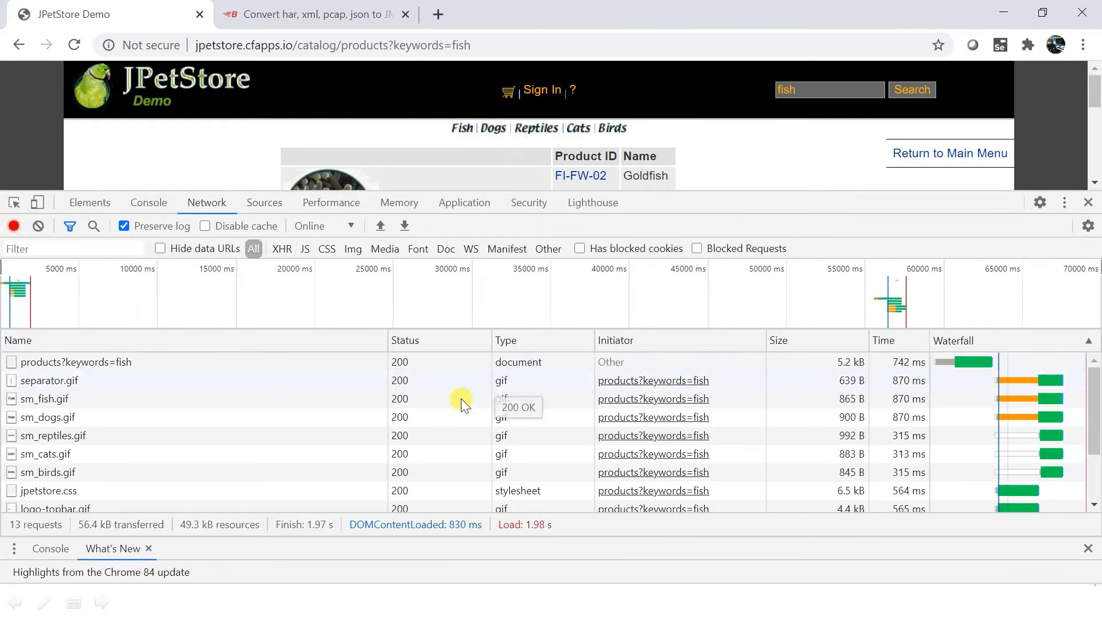
right_click(150, 369)
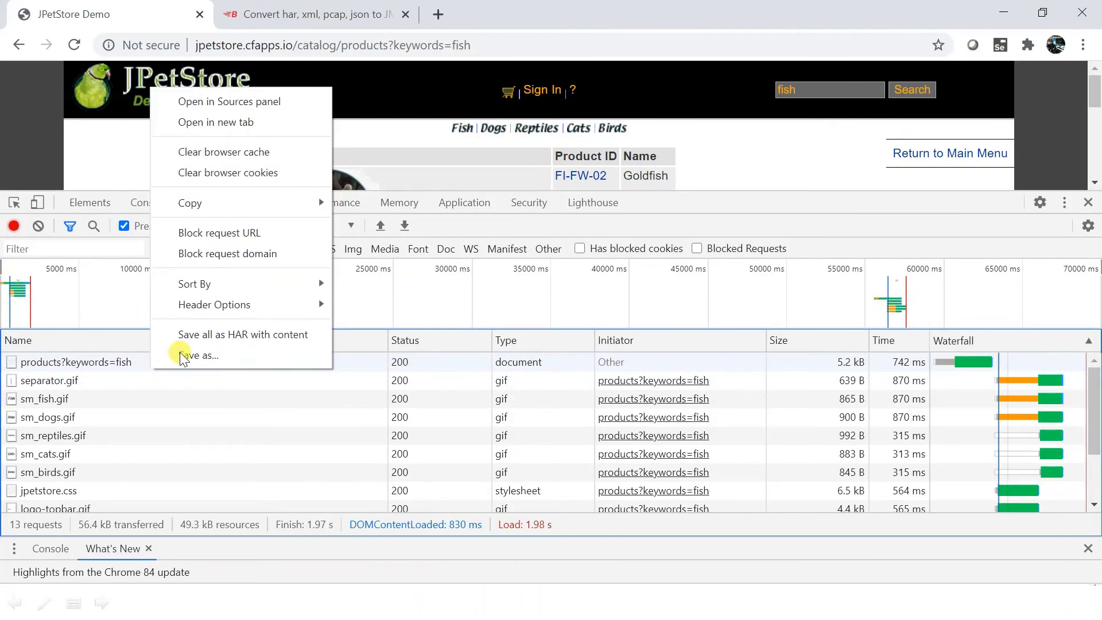
left_click(253, 334)
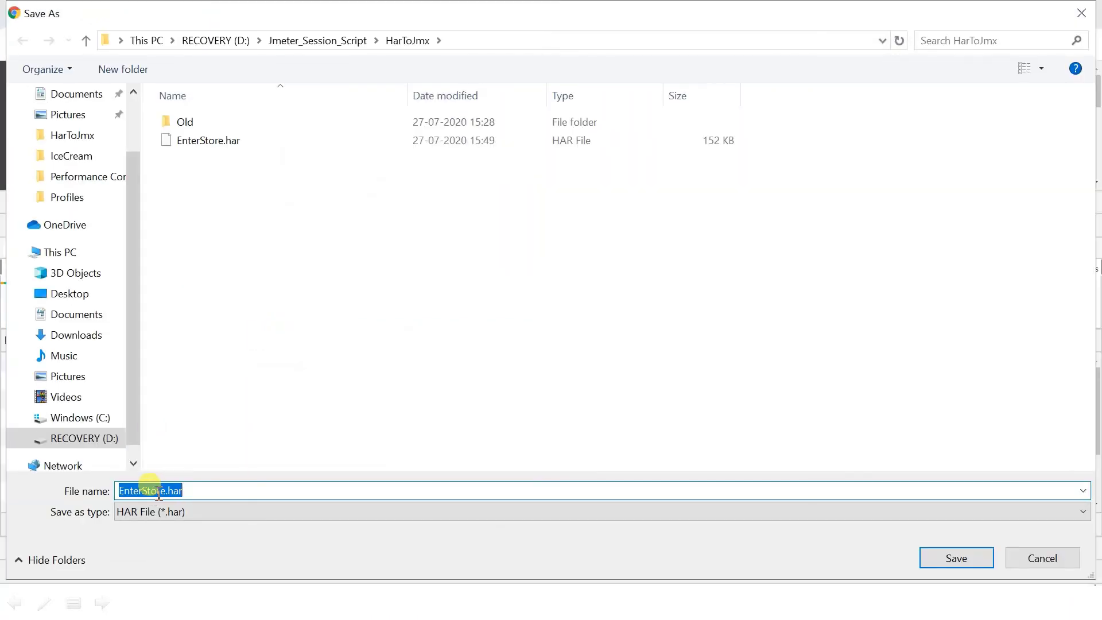
left_click(163, 491)
left_click_drag(165, 492, 65, 487)
type("Search")
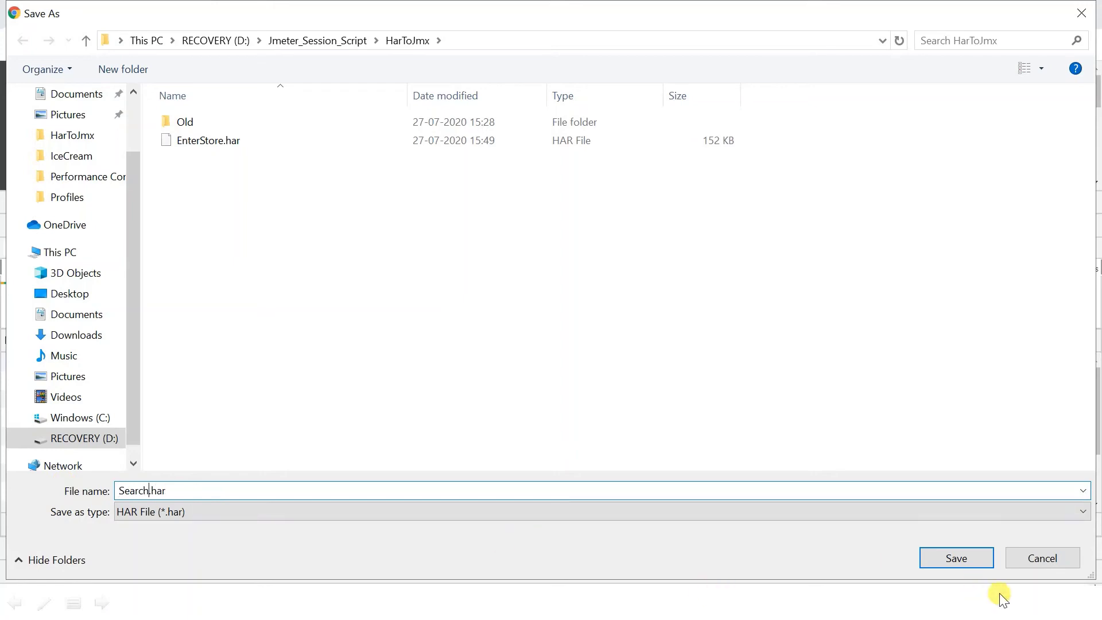
left_click(956, 557)
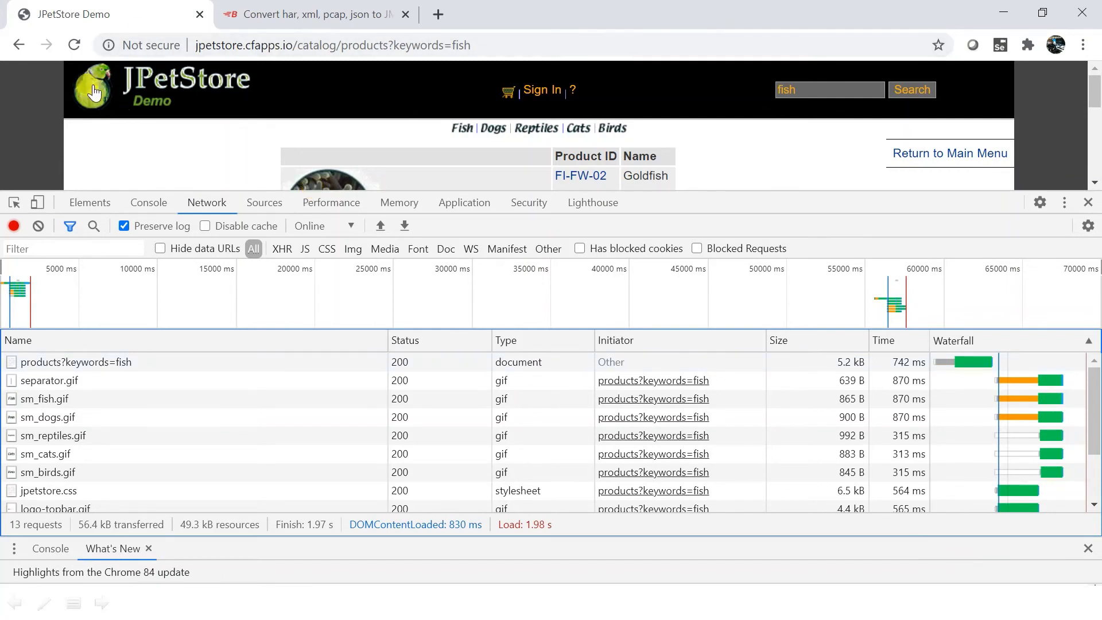
Convert EnterStore.har to JMX format in the BlazeMeter JMX Converter and download the JMX file.
left_click(315, 23)
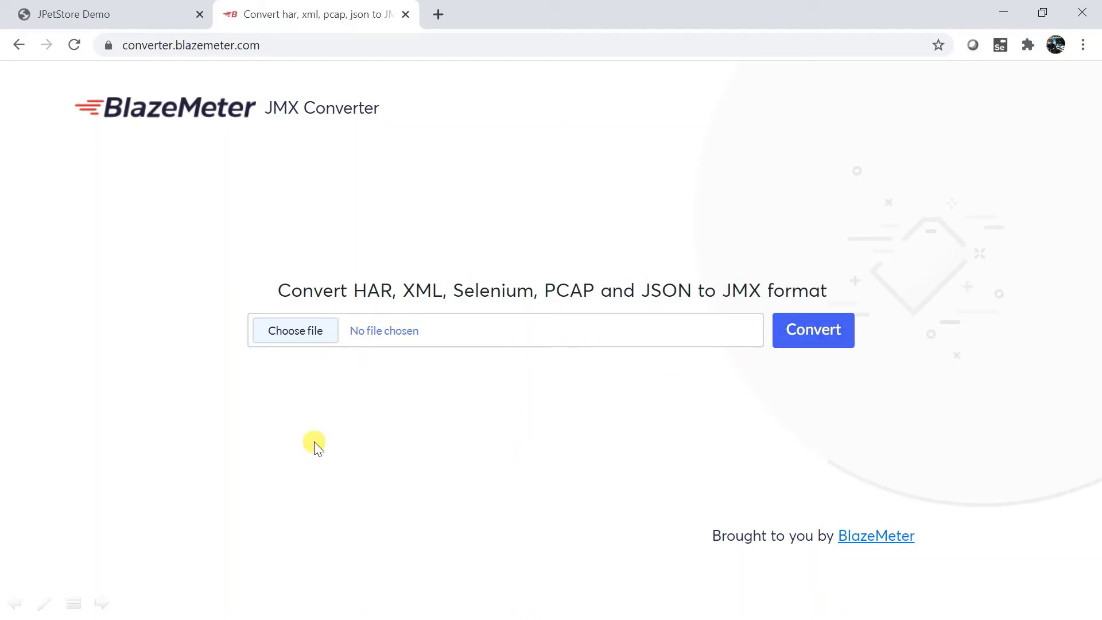
left_click(310, 331)
left_click(309, 330)
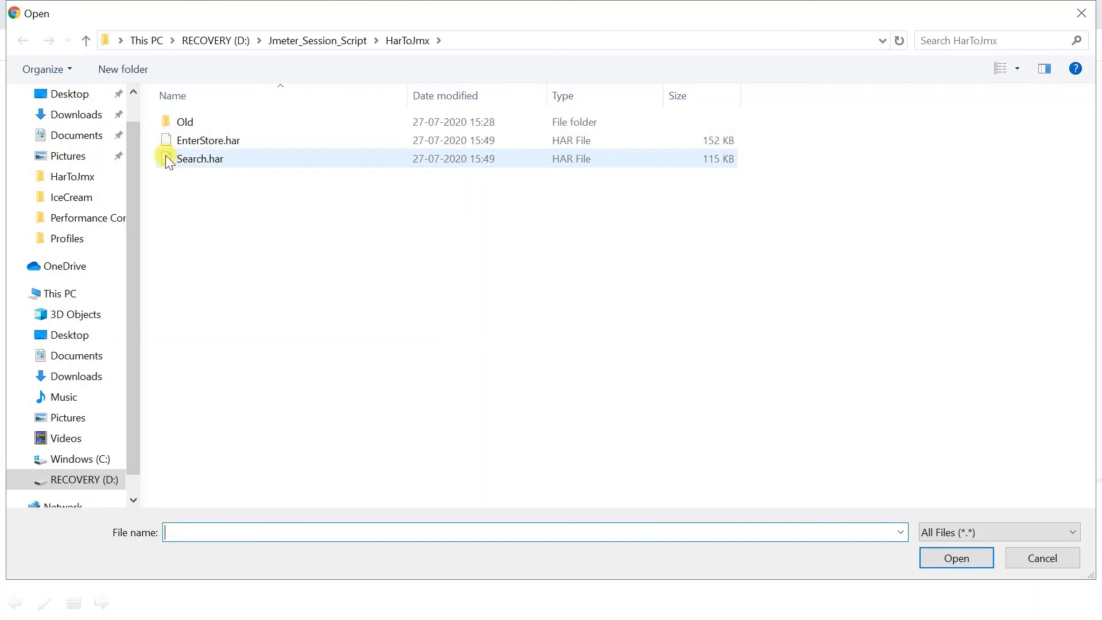
left_click(204, 144)
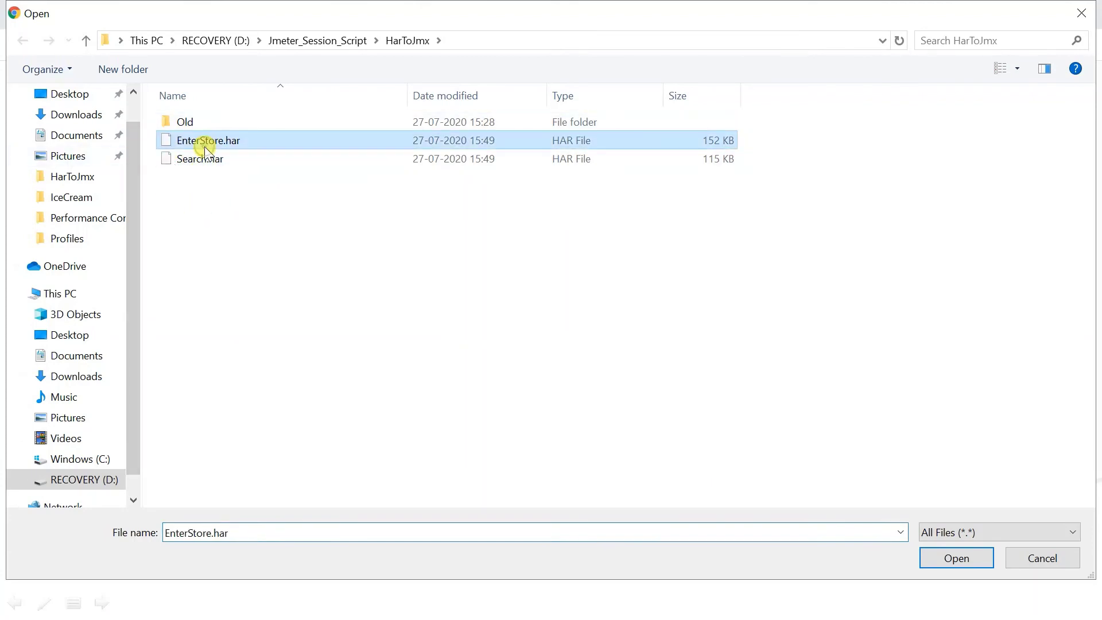
left_click(947, 558)
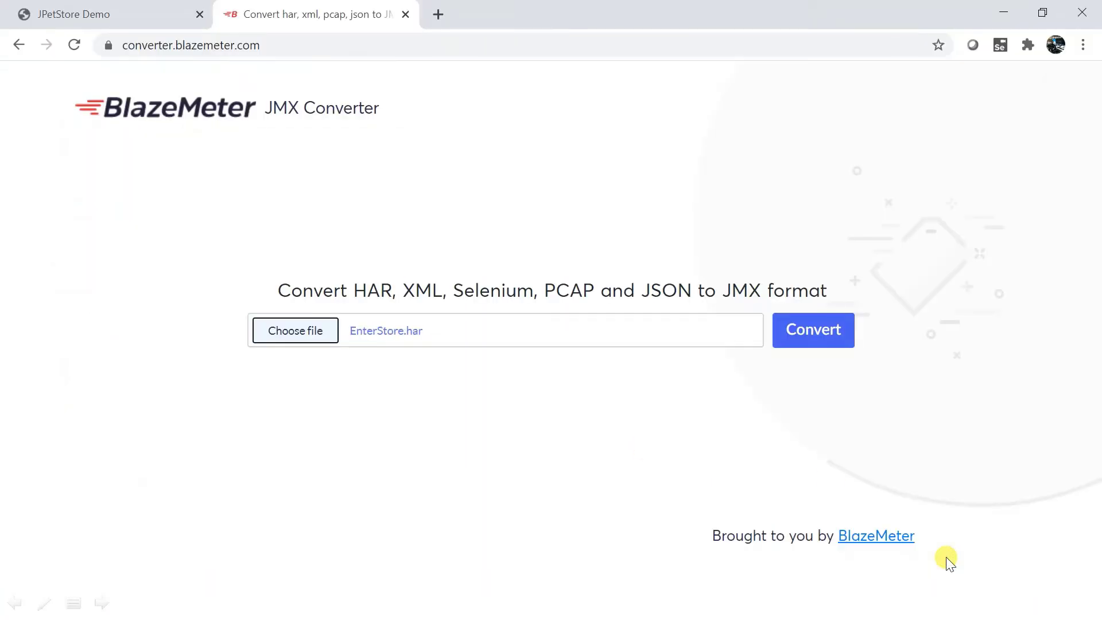
left_click(805, 343)
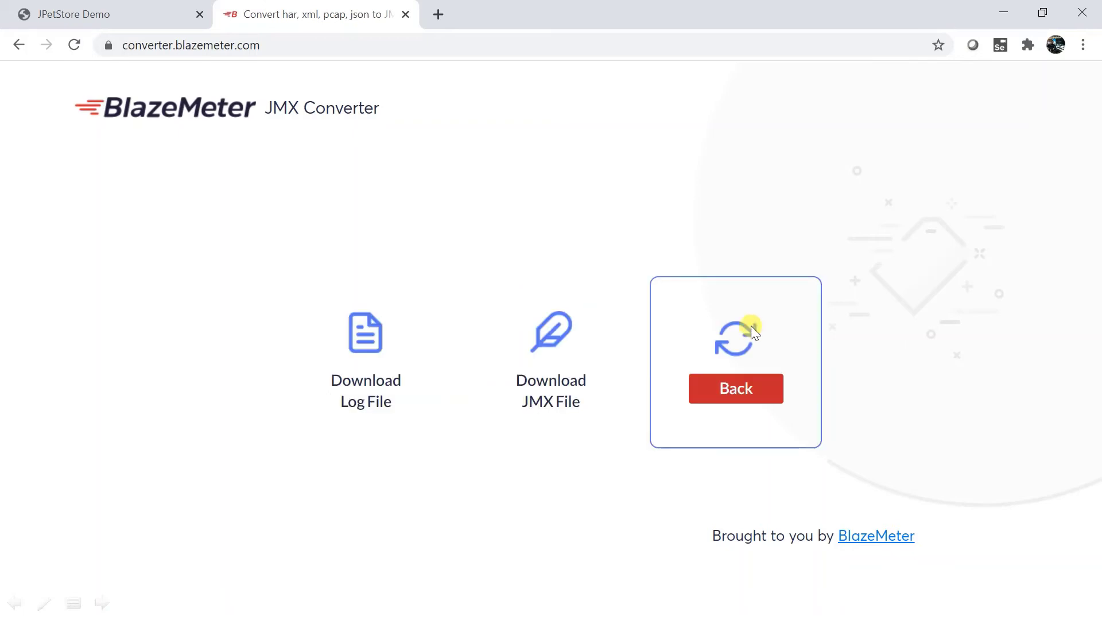
left_click(560, 344)
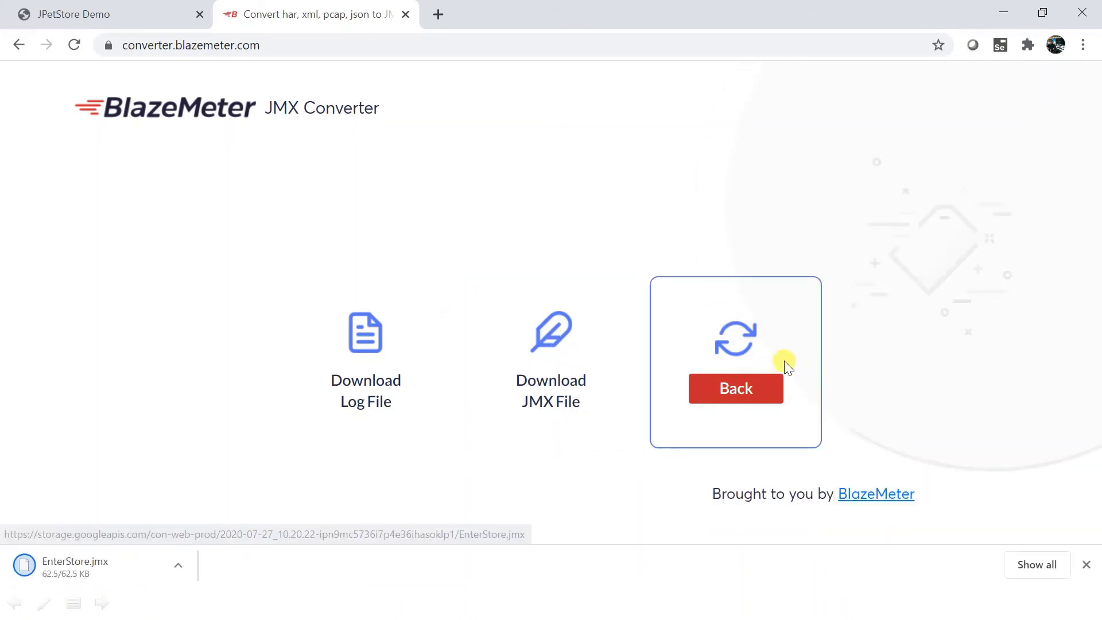
Return to the converter's upload page, convert Search.har to JMX format and download the resulting JMX file.
left_click(733, 338)
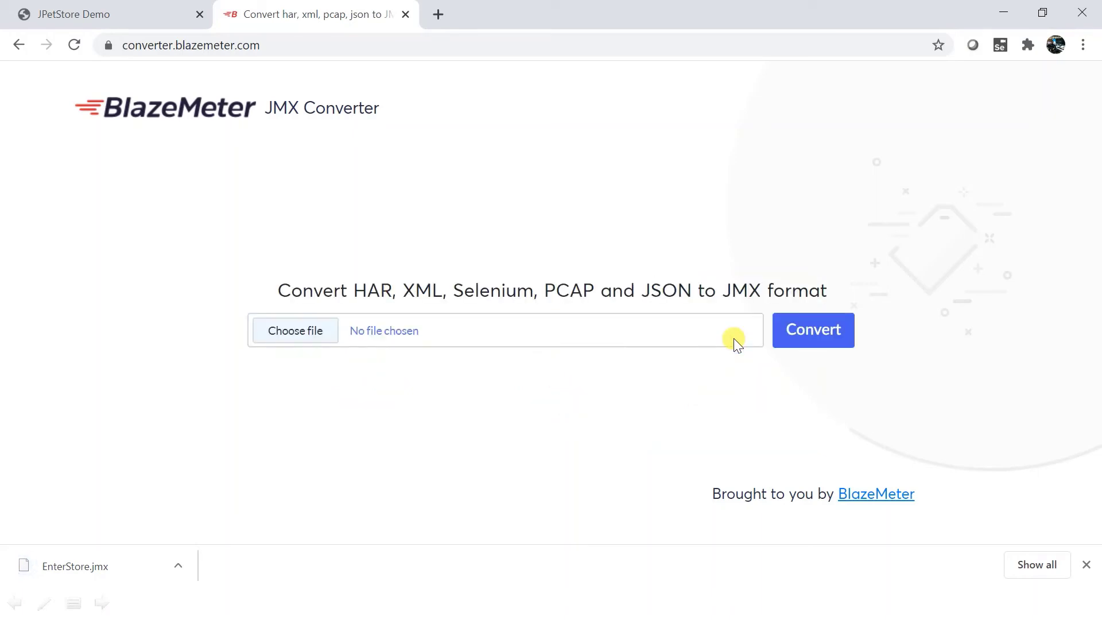
left_click(311, 337)
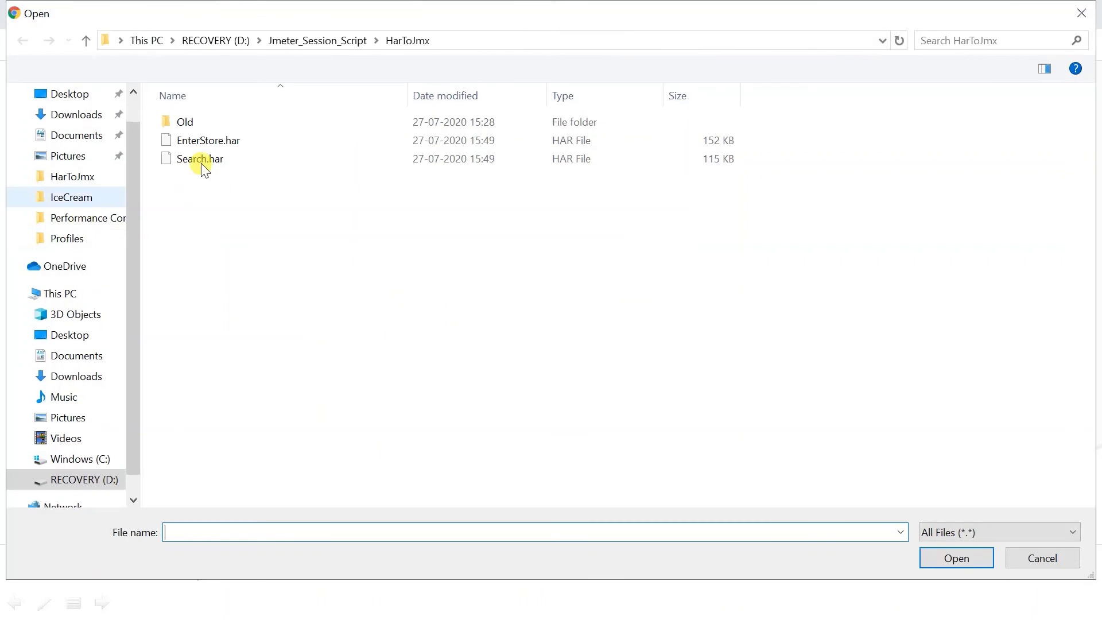
double_click(201, 161)
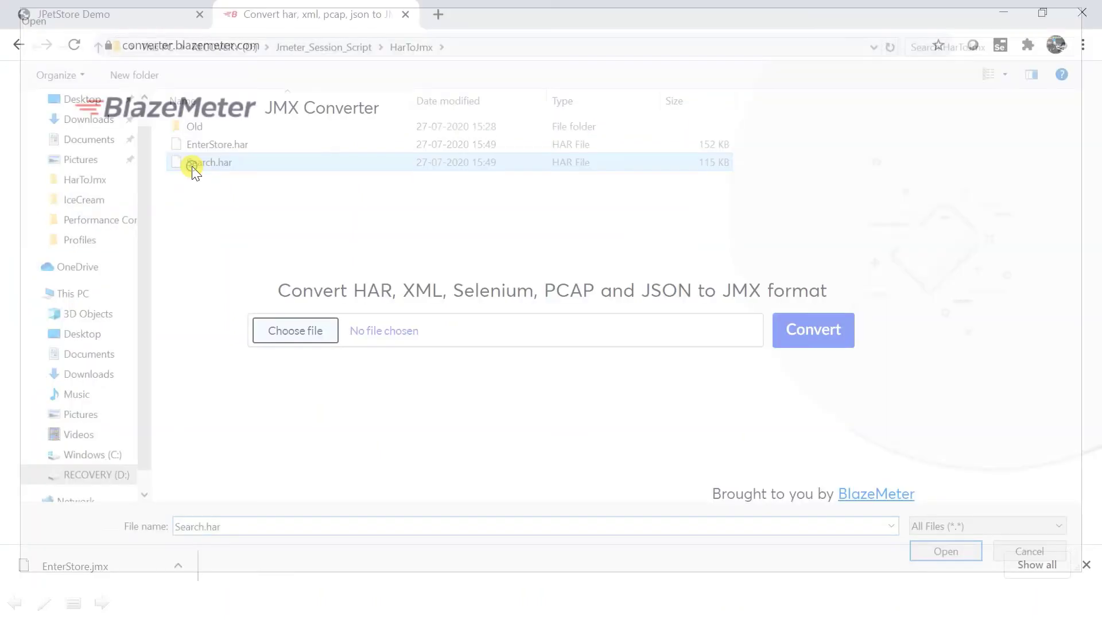
left_click(837, 337)
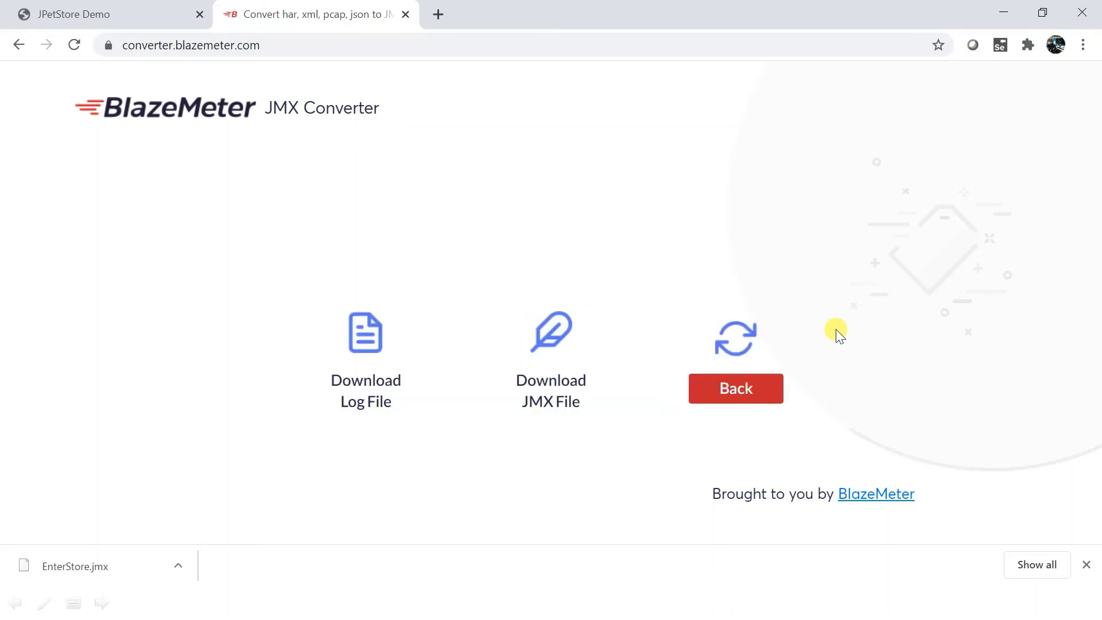
left_click(549, 346)
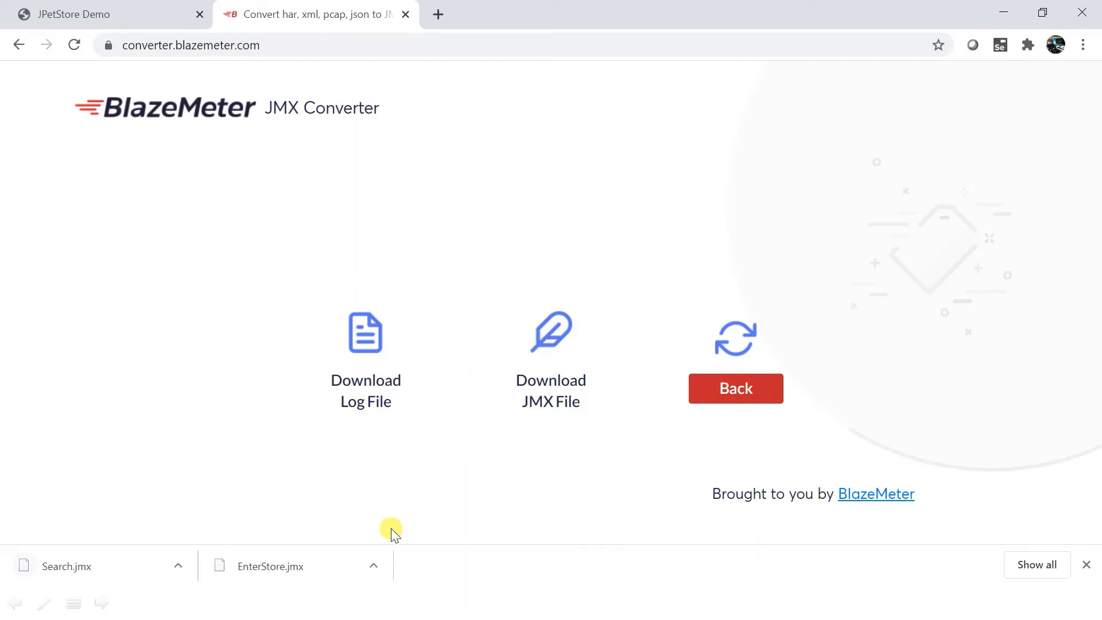
Move the downloaded EnterStore.jmx and Search.jmx from the Downloads folder into the HarToJmx folder in File Explorer.
left_click(374, 566)
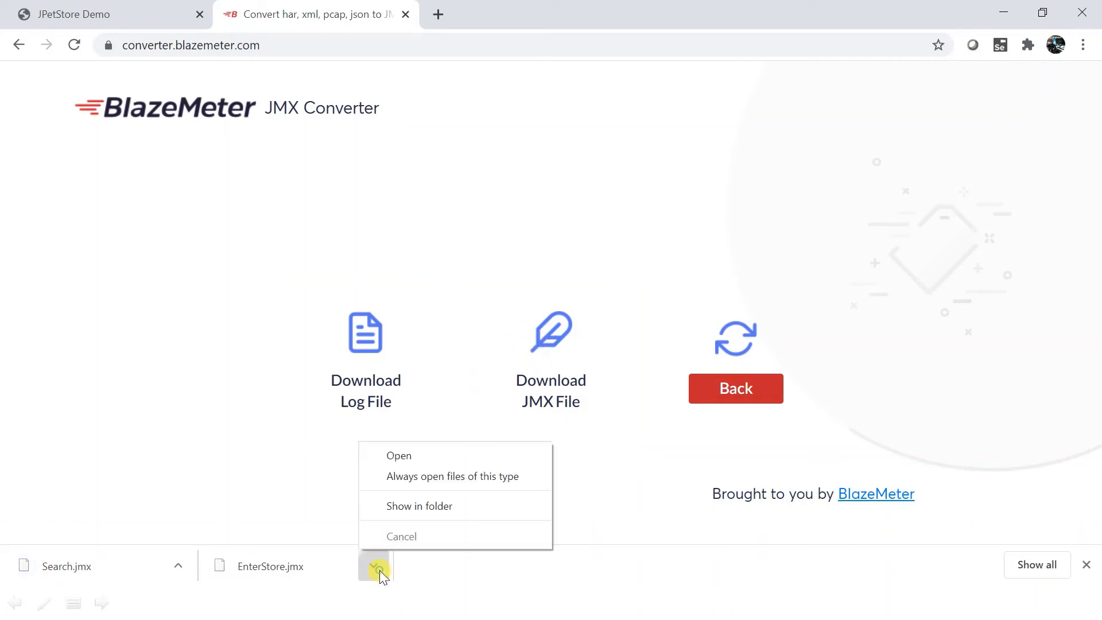
left_click(421, 505)
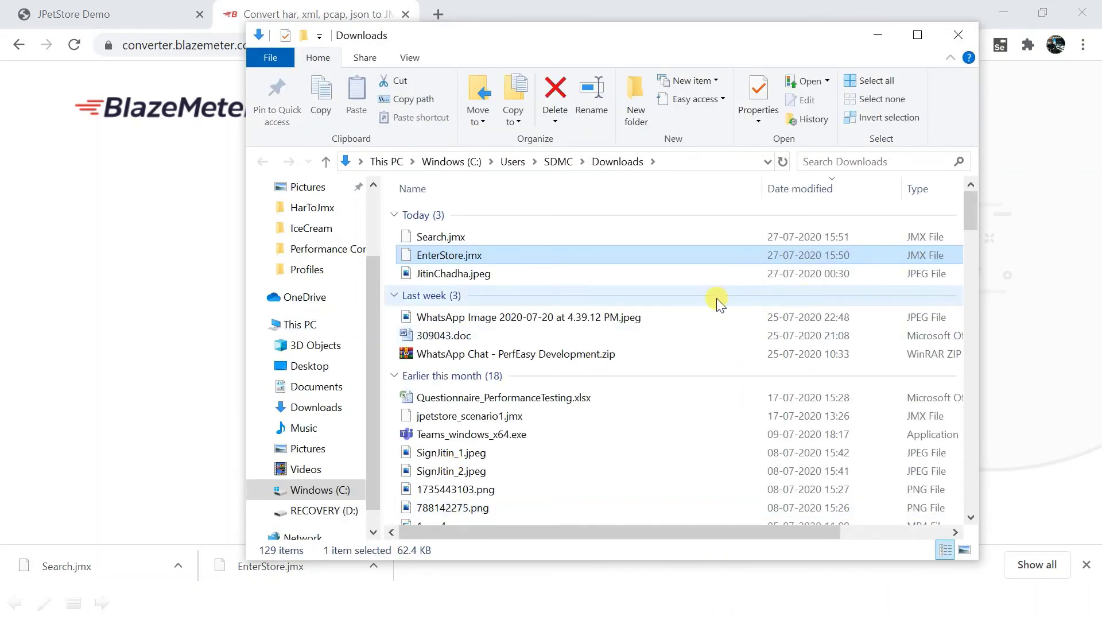
key("shift+Up")
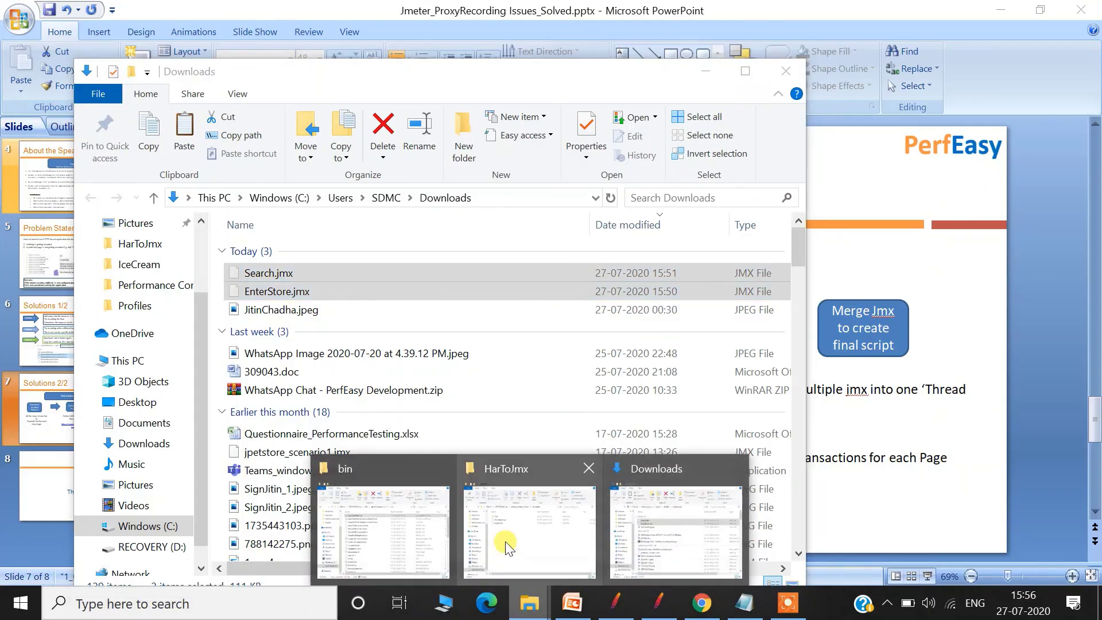
left_click(508, 487)
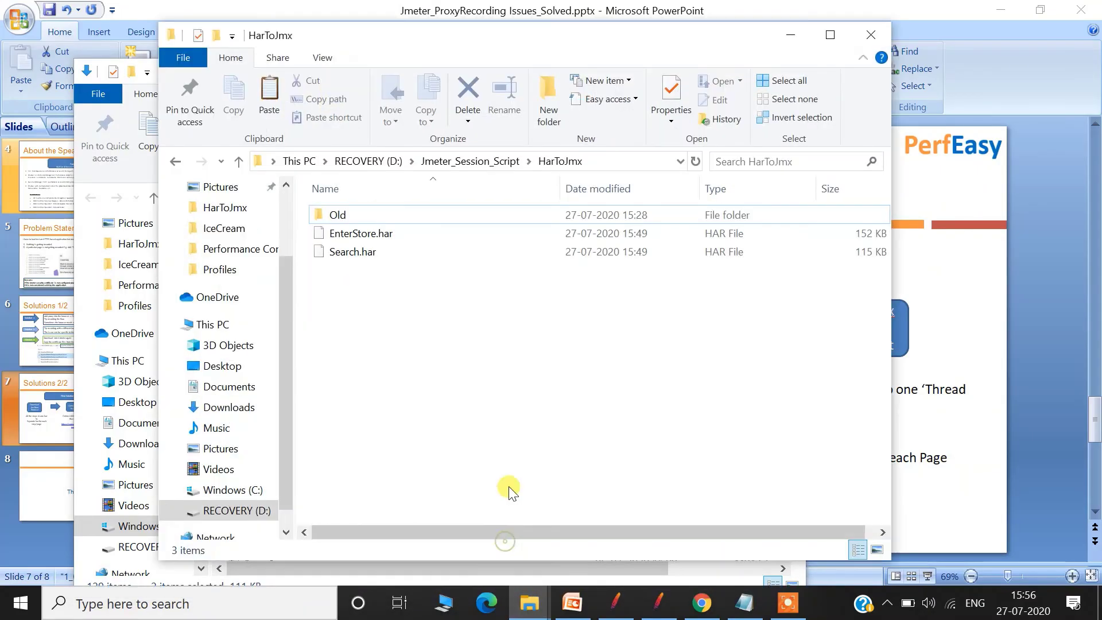
key("ctrl+v")
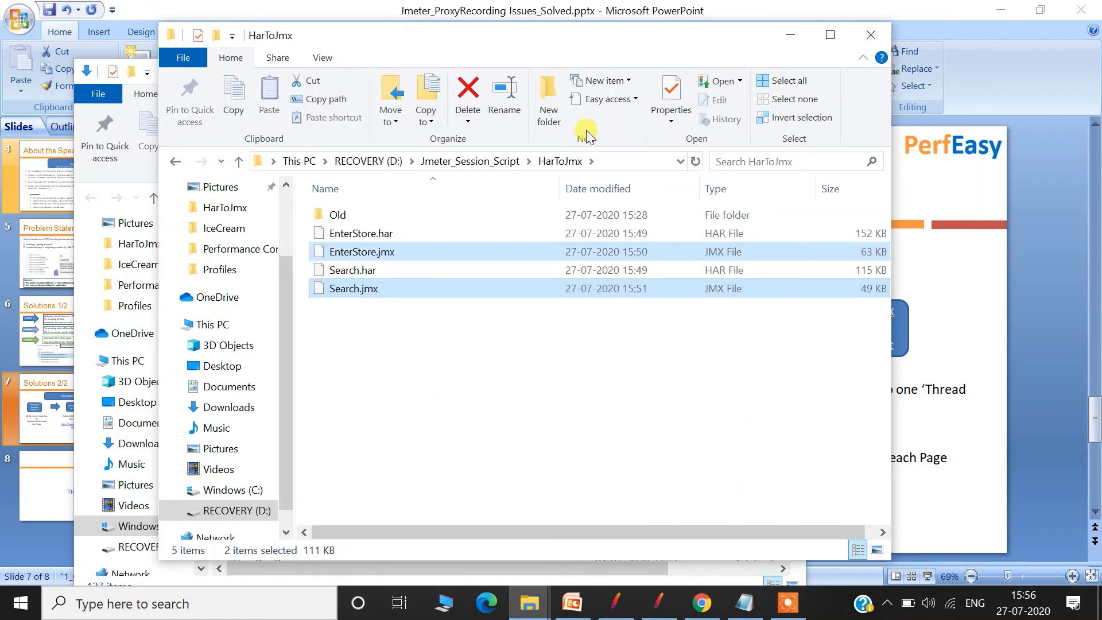
Switch to JMeter and open EnterStore.jmx from the HarToJmx folder.
left_click(620, 161)
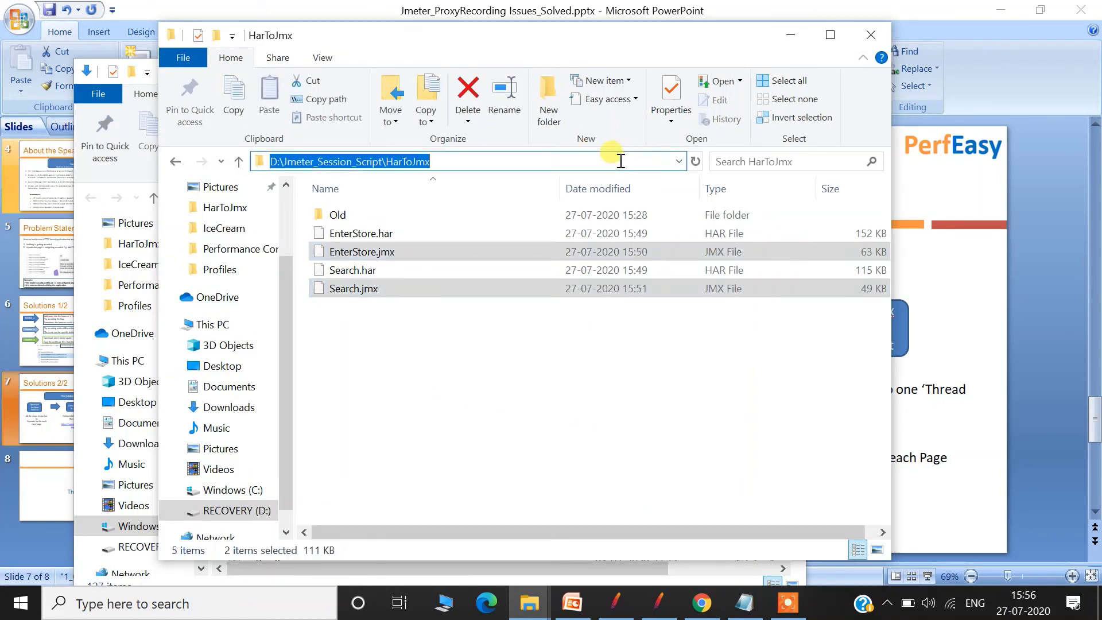
left_click(616, 613)
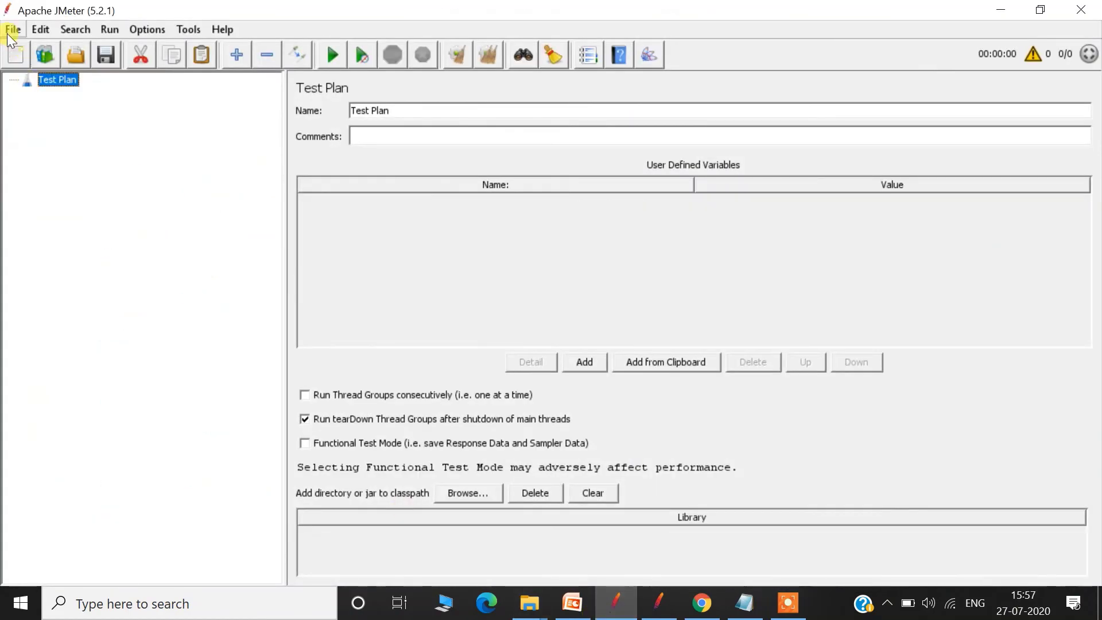
left_click(8, 32)
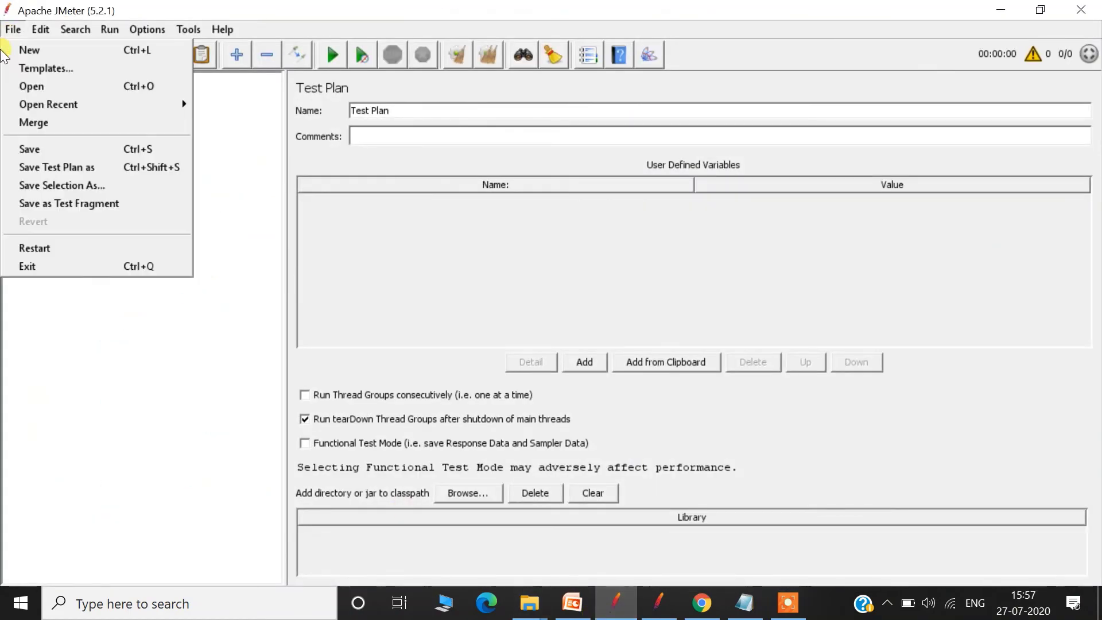
left_click(78, 90)
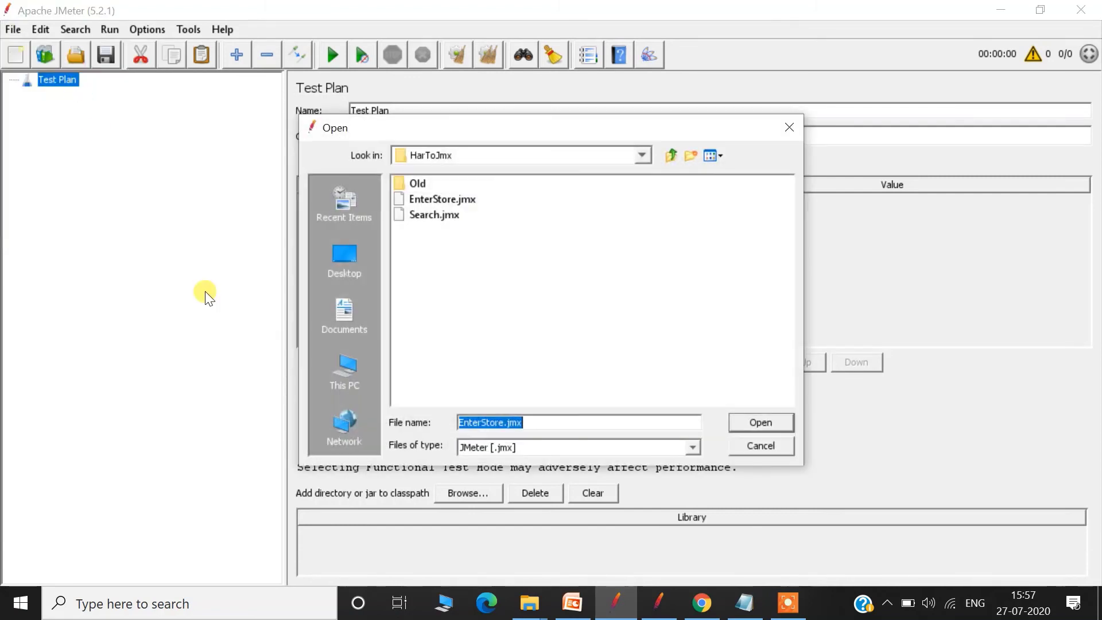
double_click(440, 201)
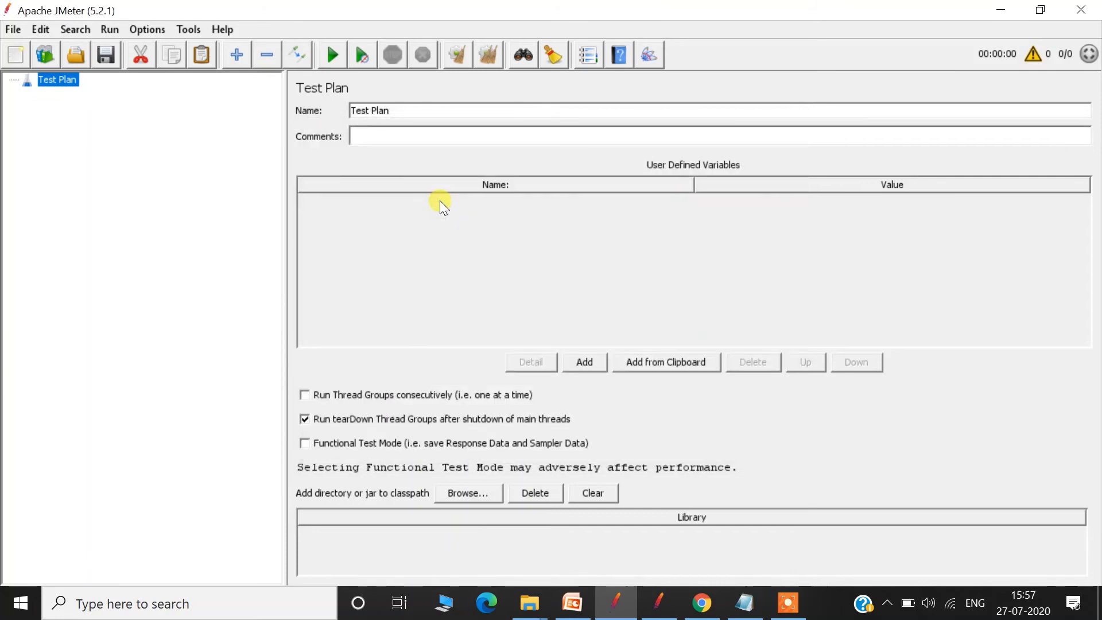
Expand the Thread Group in EnterStore.jmx and examine the catalog request's path and the stylesheet and image requests below it.
left_click(26, 176)
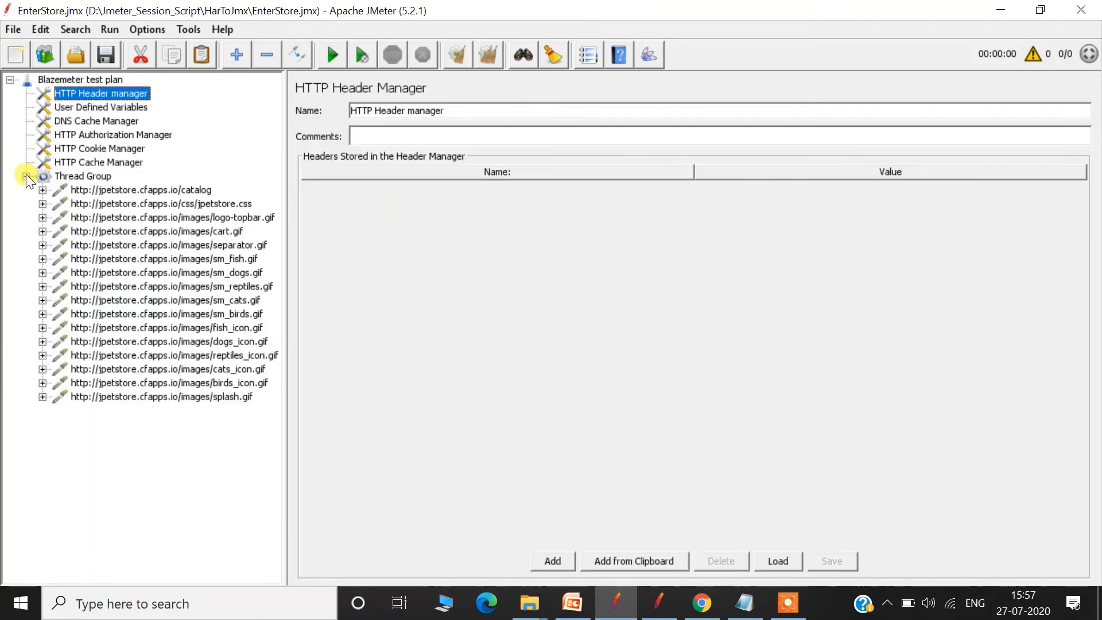
left_click(140, 191)
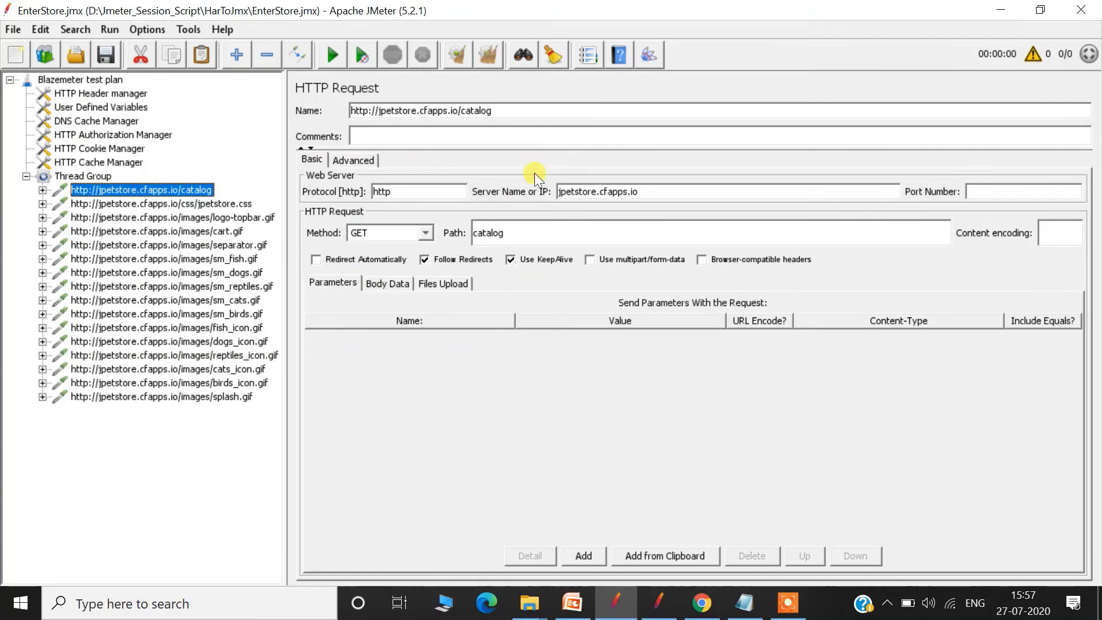
left_click_drag(535, 232, 394, 226)
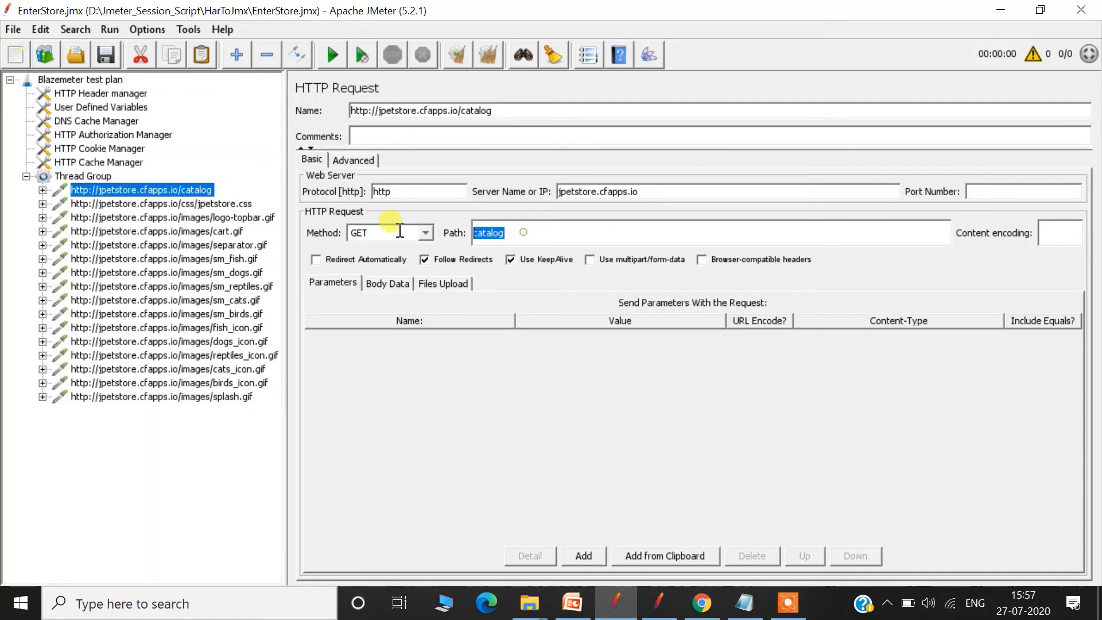
key("Down")
key("Down")
key("Down")
key("Down")
key("Down")
key("Down")
key("Down")
key("Down")
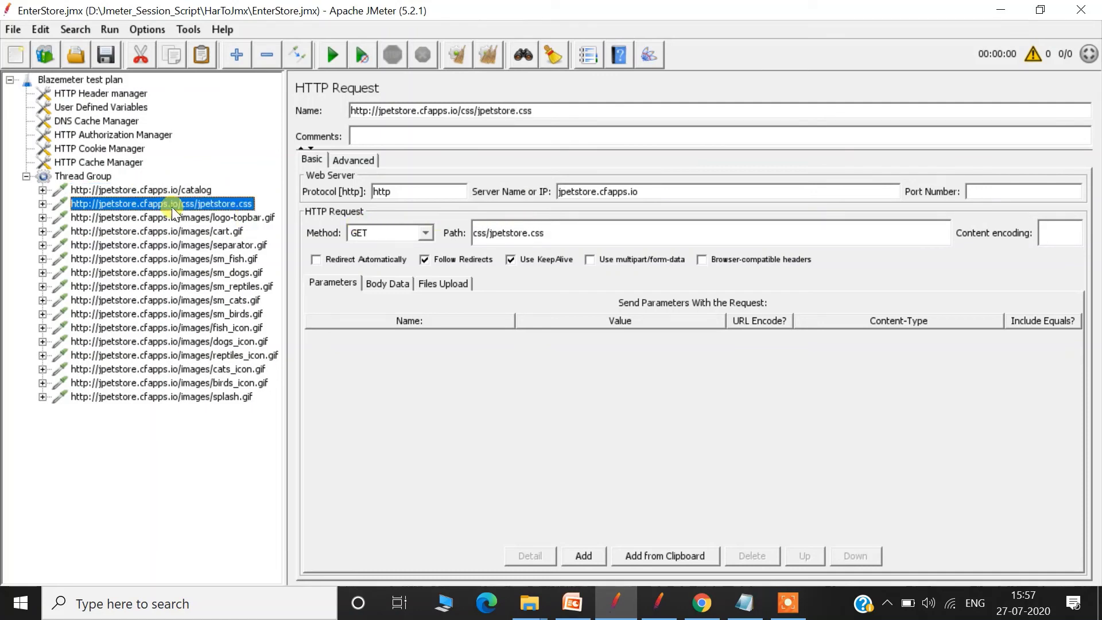
key("Down")
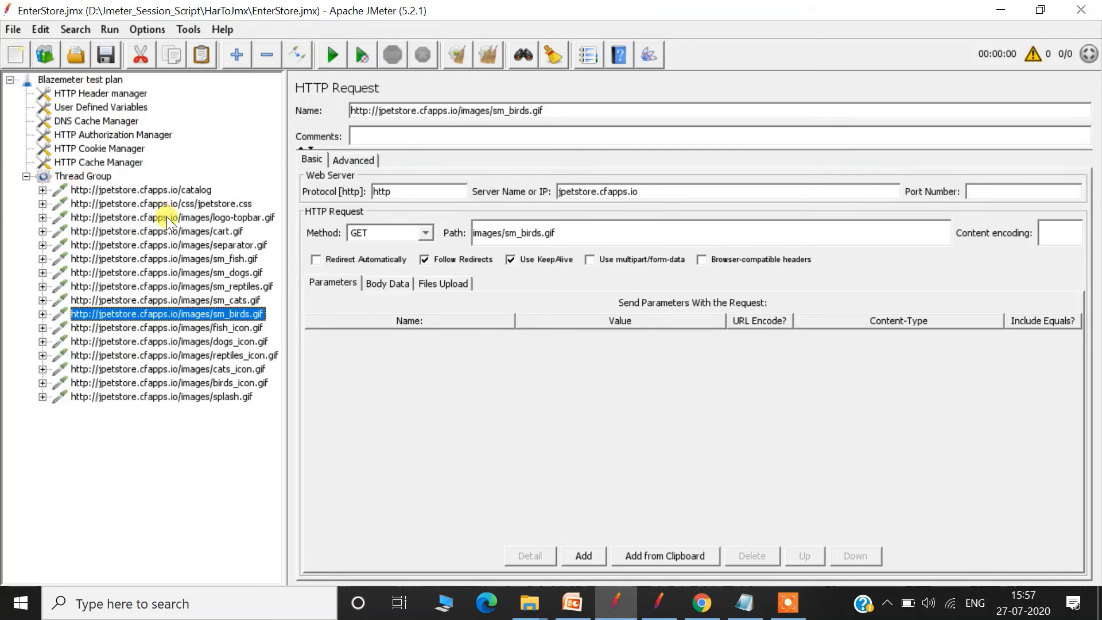
Switch to the second JMeter window and open Search.jmx in it.
left_click(656, 616)
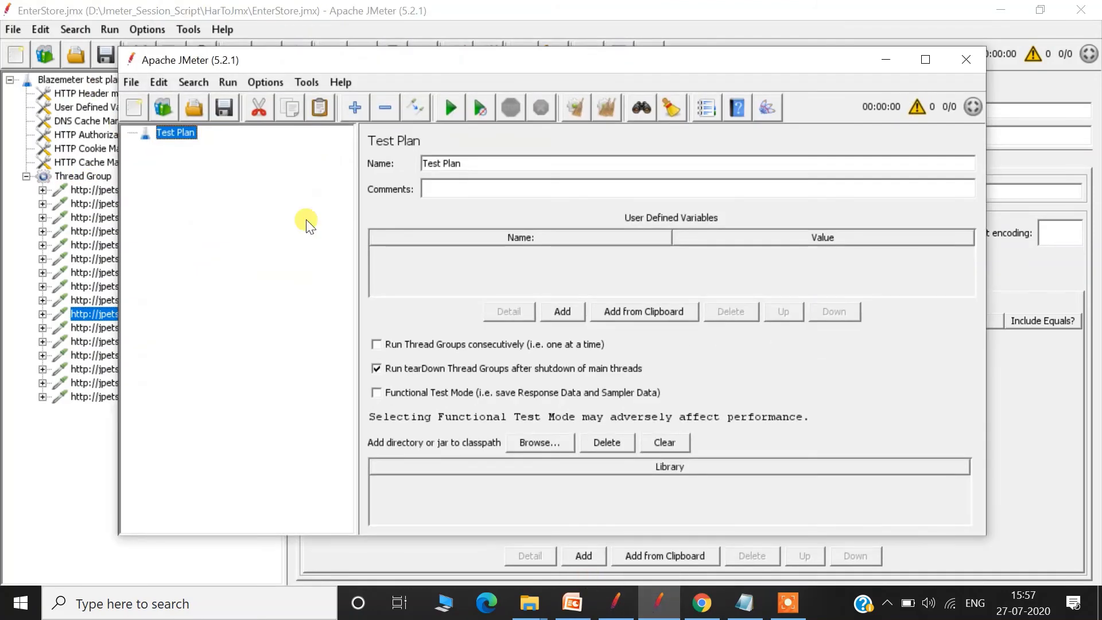
left_click(136, 80)
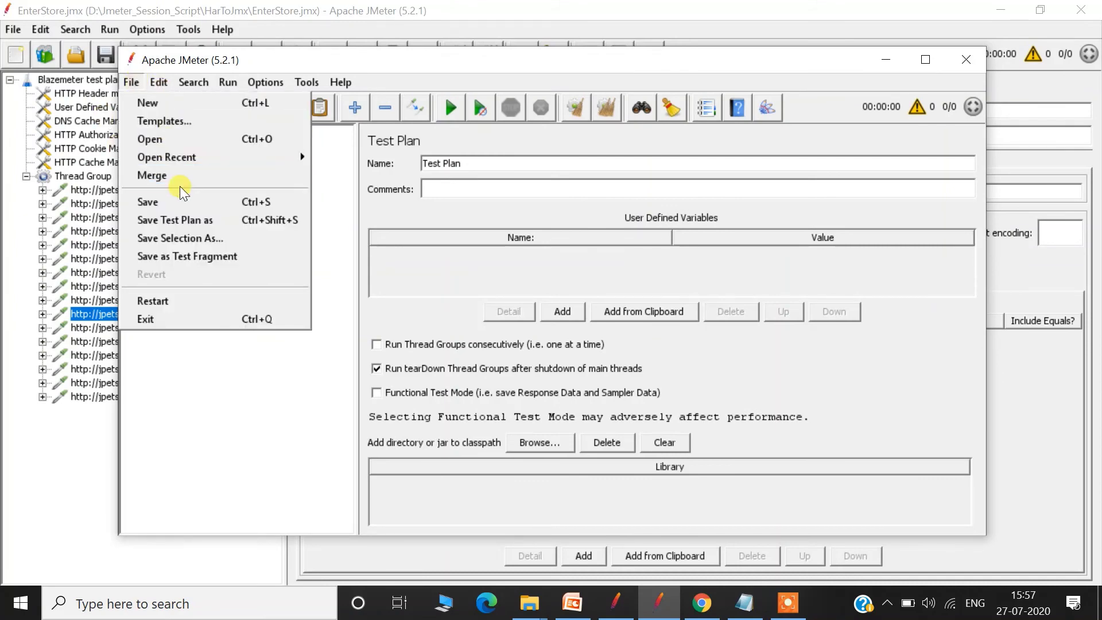
mouse_move(221, 158)
left_click(171, 138)
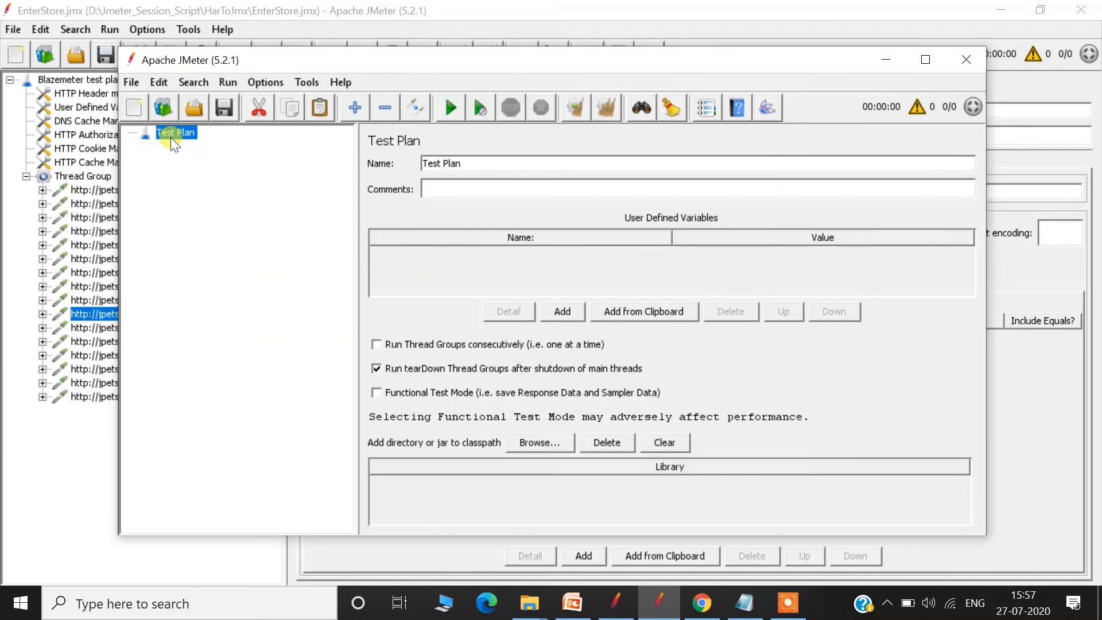
double_click(433, 215)
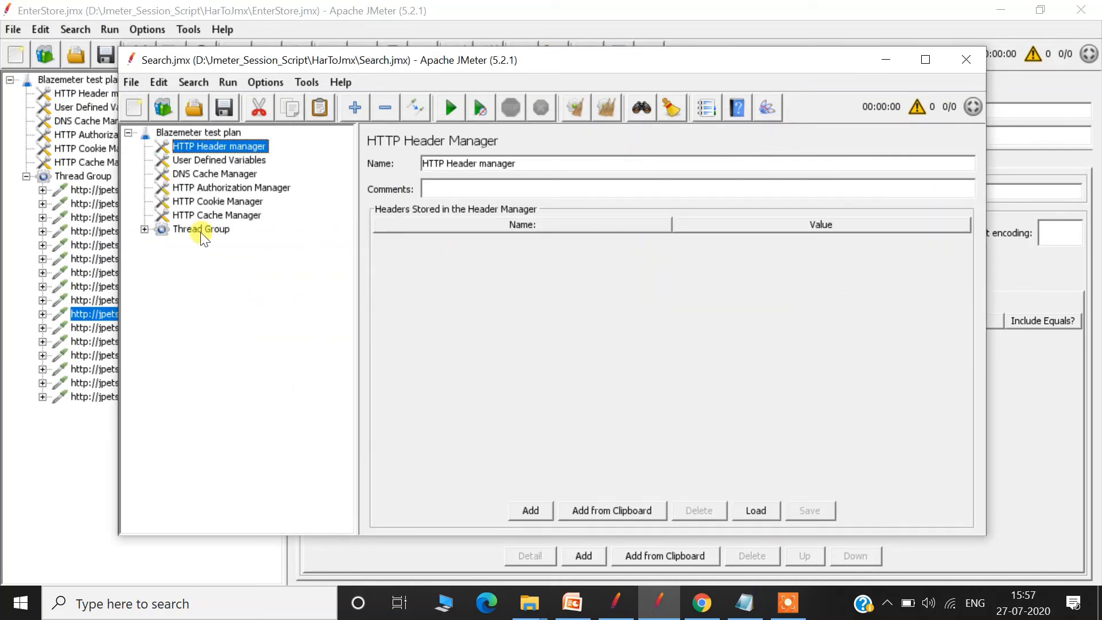
Expand the Thread Group in Search.jmx, widen the tree, and examine the product search request's parameters and the resource requests.
left_click(144, 230)
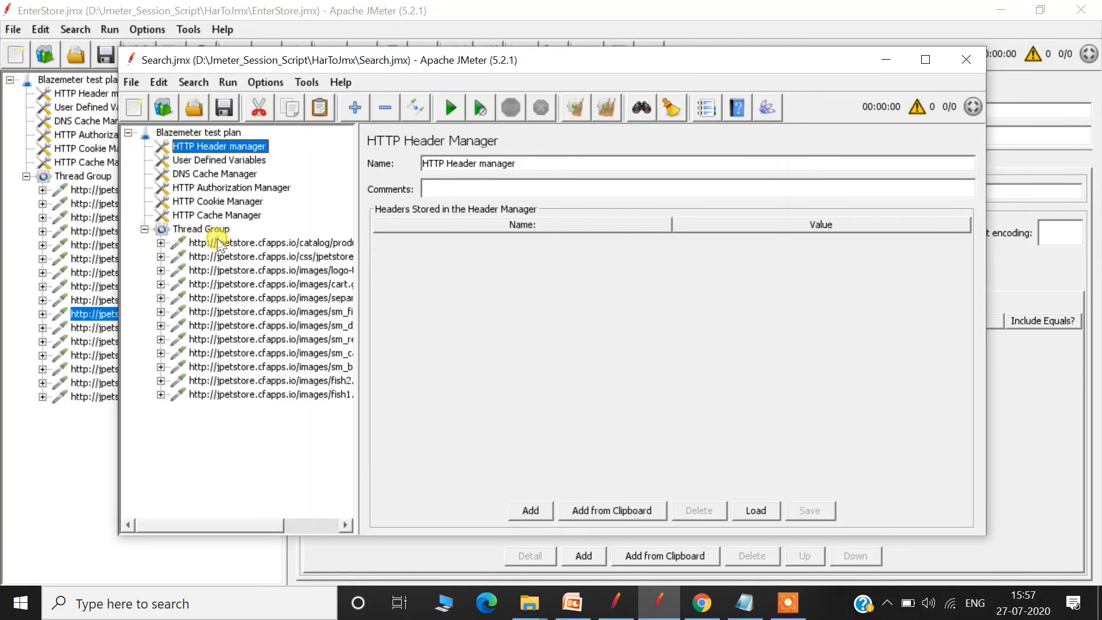
left_click(251, 244)
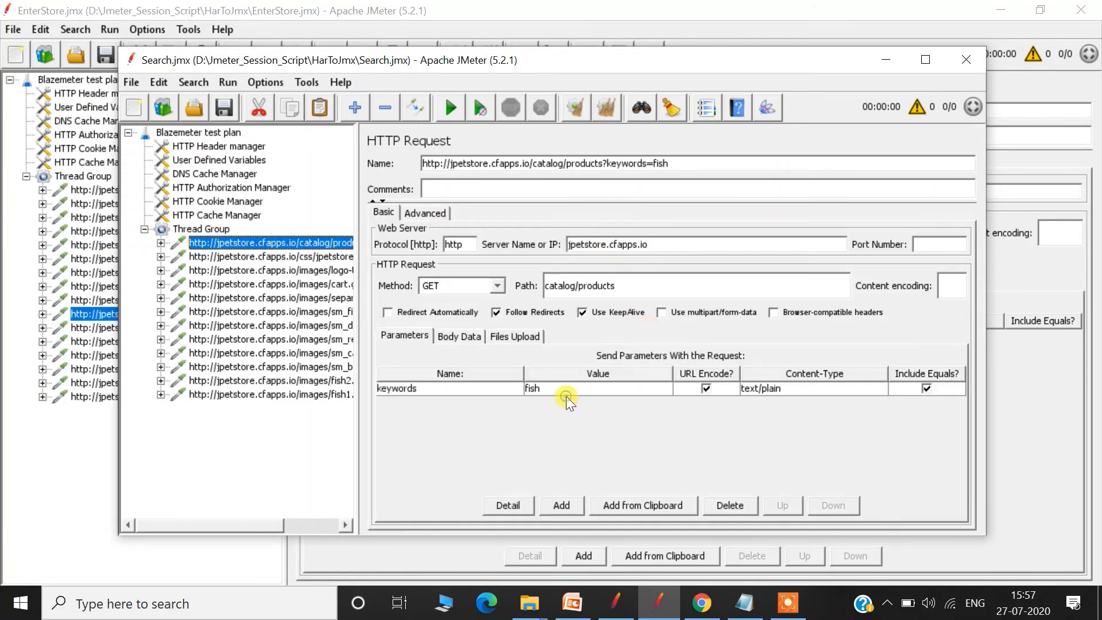
left_click_drag(370, 272, 482, 272)
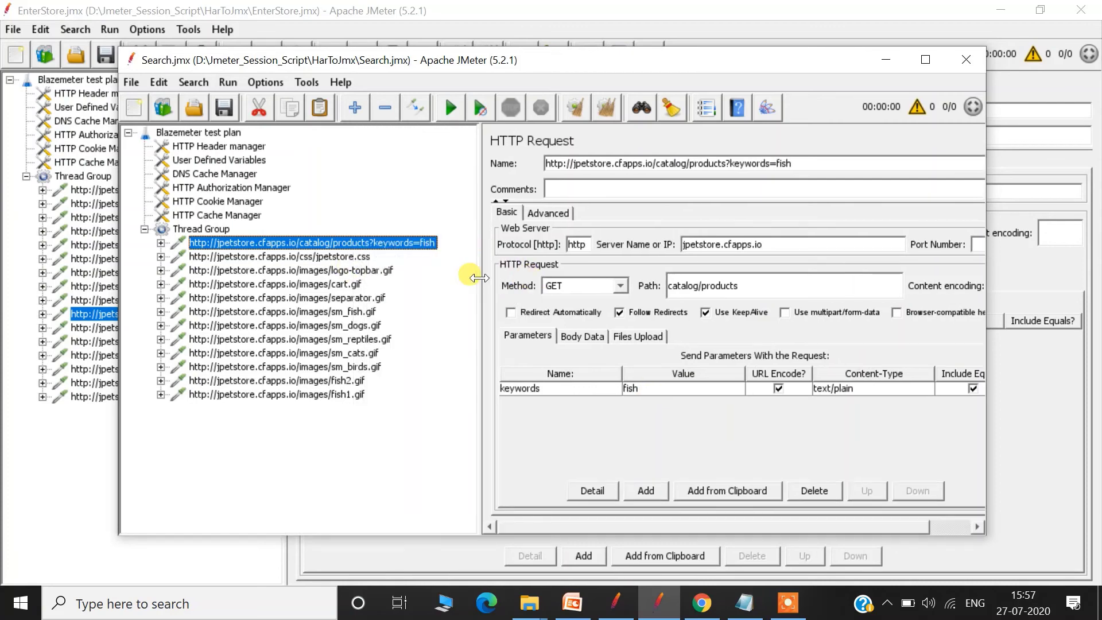
left_click(301, 260)
key("shift+Down")
key("shift+Down")
key("shift+Down")
key("shift+Down")
key("shift+Down")
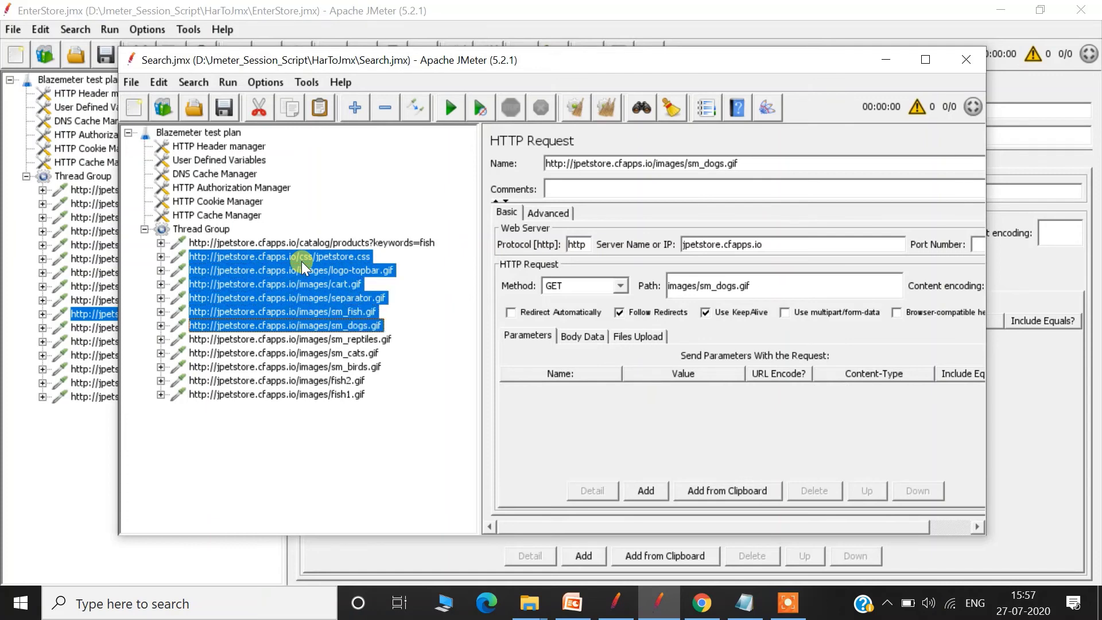
Copy the Thread Group from Search.jmx and paste it into the Blazemeter test plan of EnterStore.jmx.
left_click(201, 227)
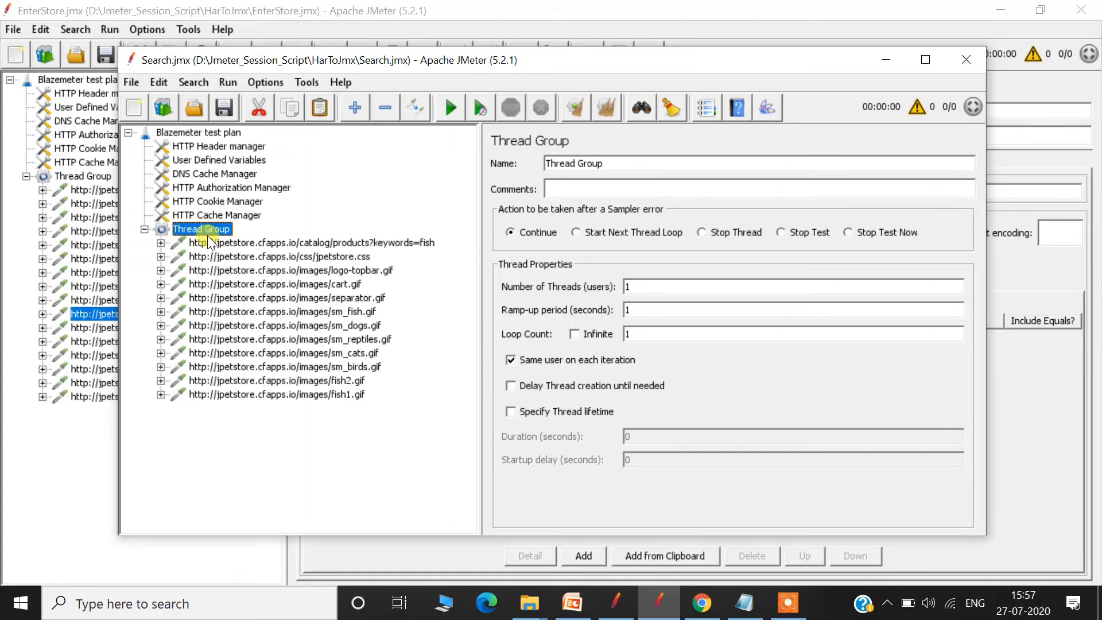
left_click(59, 82)
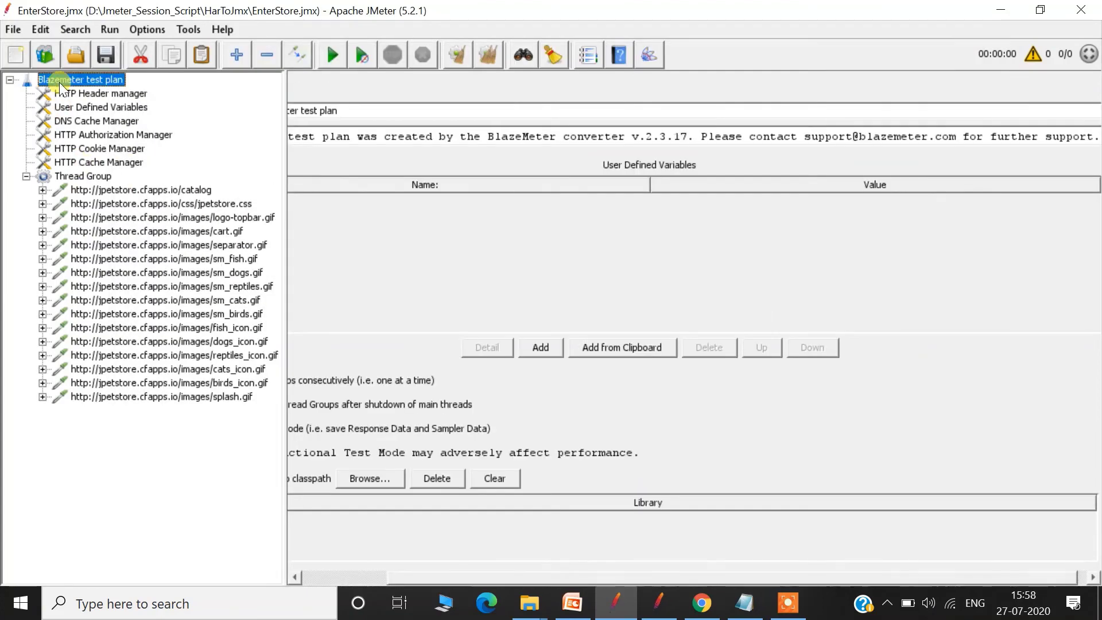
key("ctrl+v")
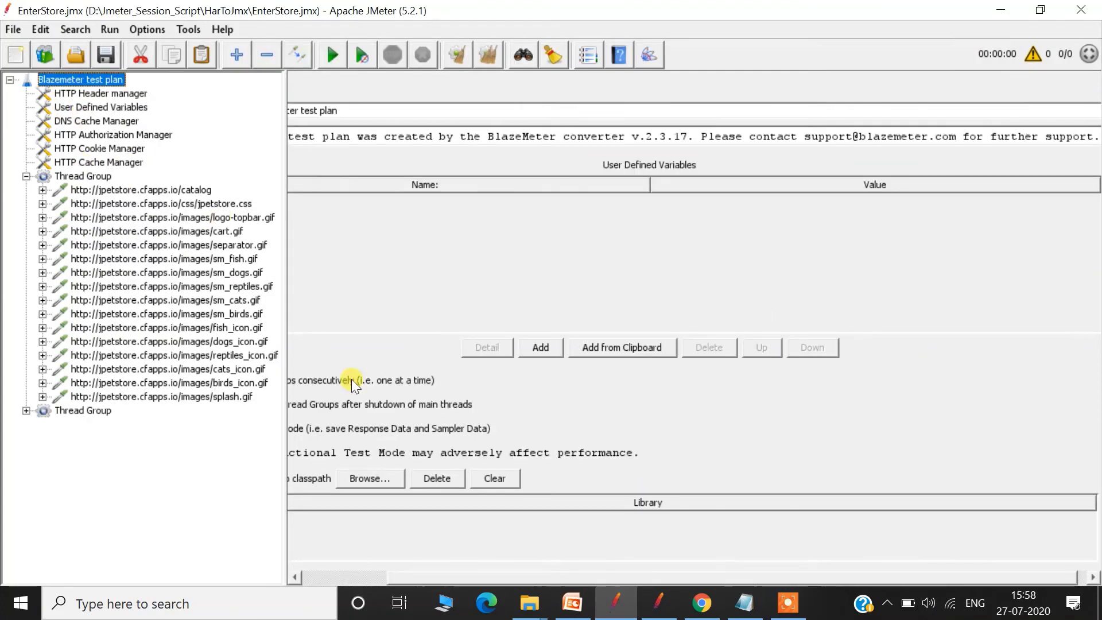
Close the JMeter window holding Search.jmx without saving its changes.
left_click(658, 603)
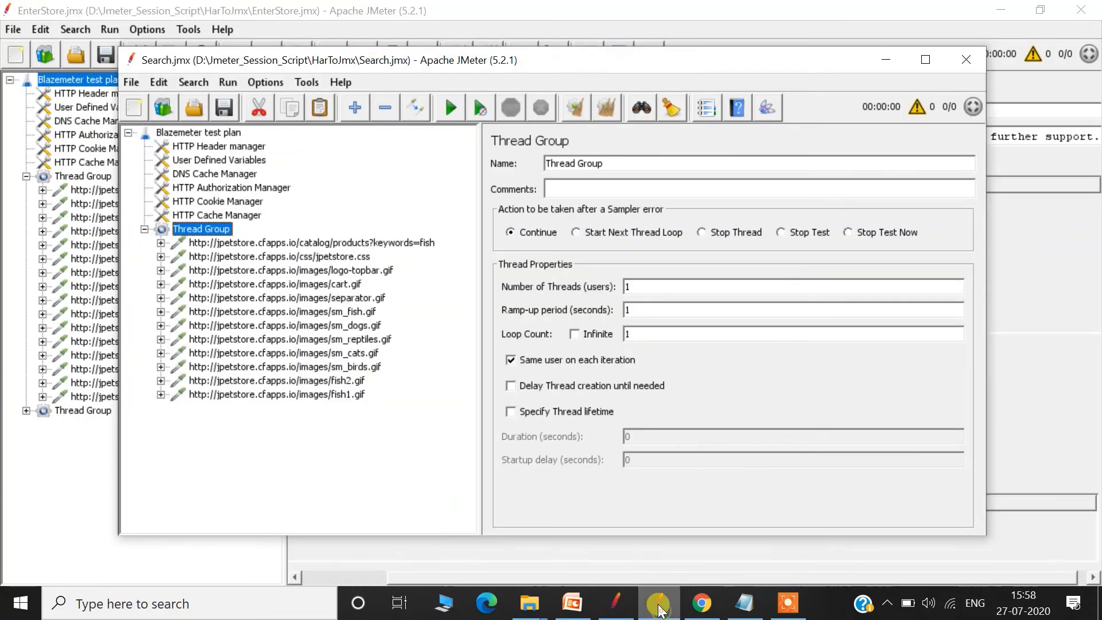
left_click(970, 59)
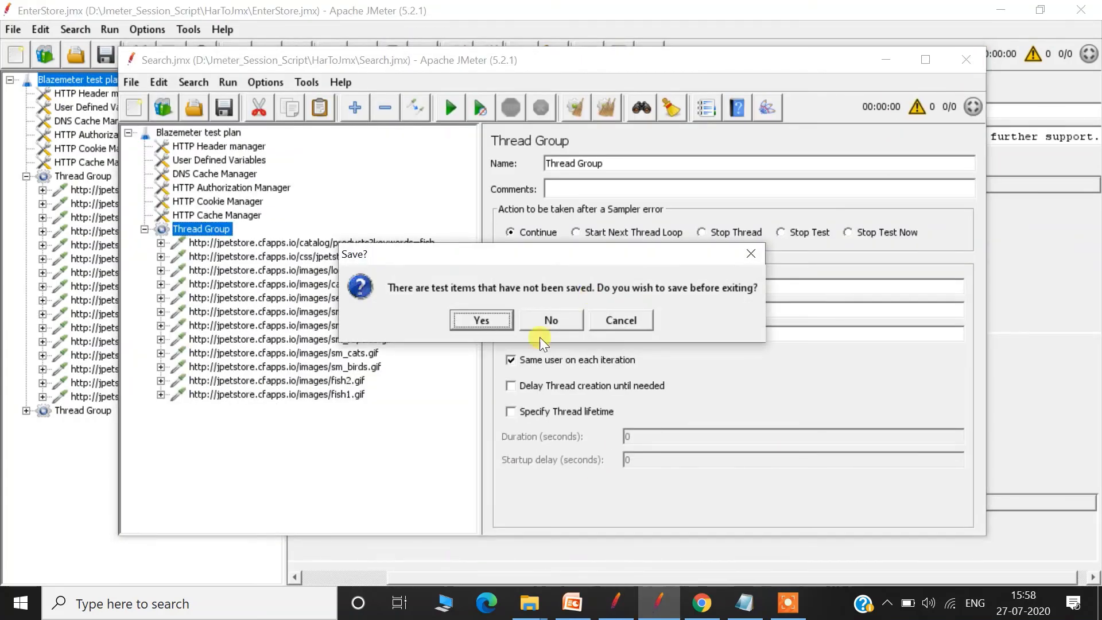
left_click(552, 321)
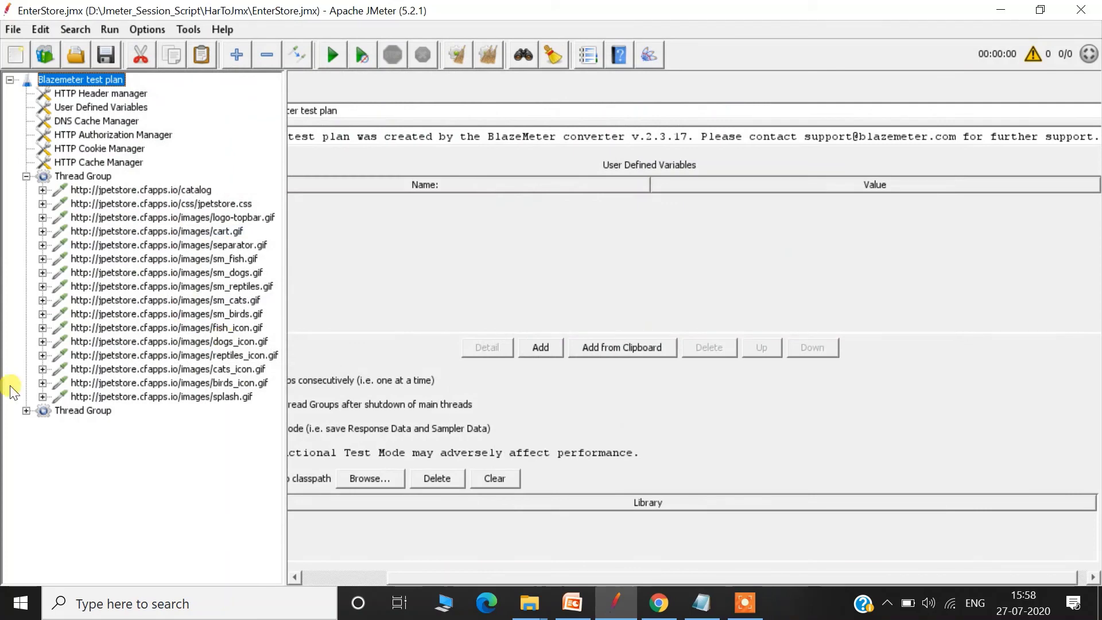
Add a Transaction Controller to the first Thread Group and name it EnterStore.
left_click(88, 175)
right_click(88, 173)
mouse_move(183, 187)
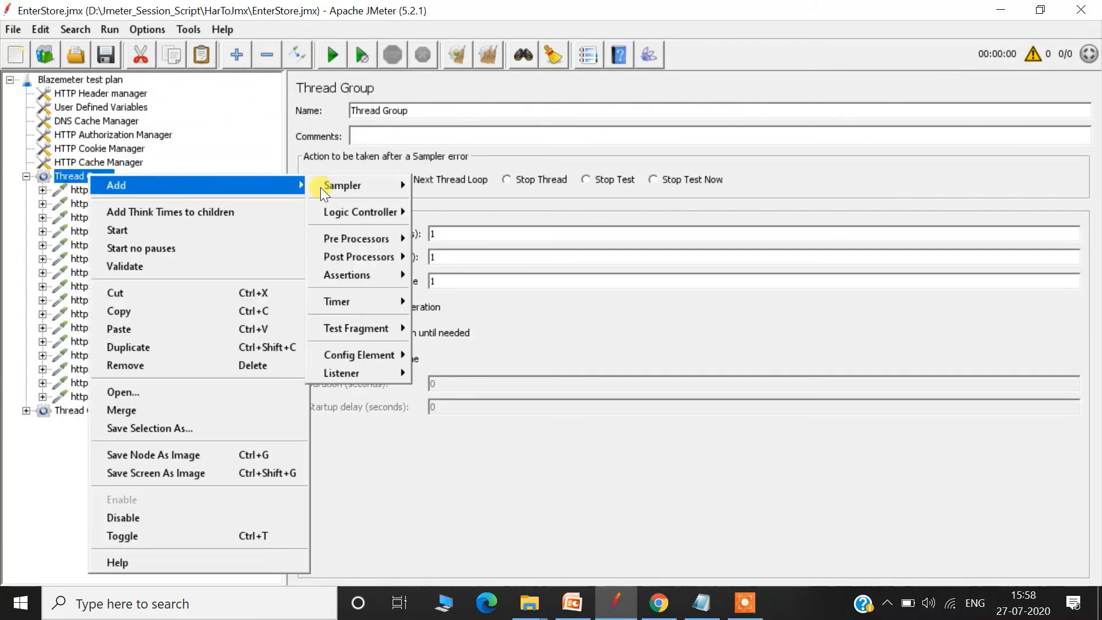
mouse_move(366, 209)
left_click(501, 229)
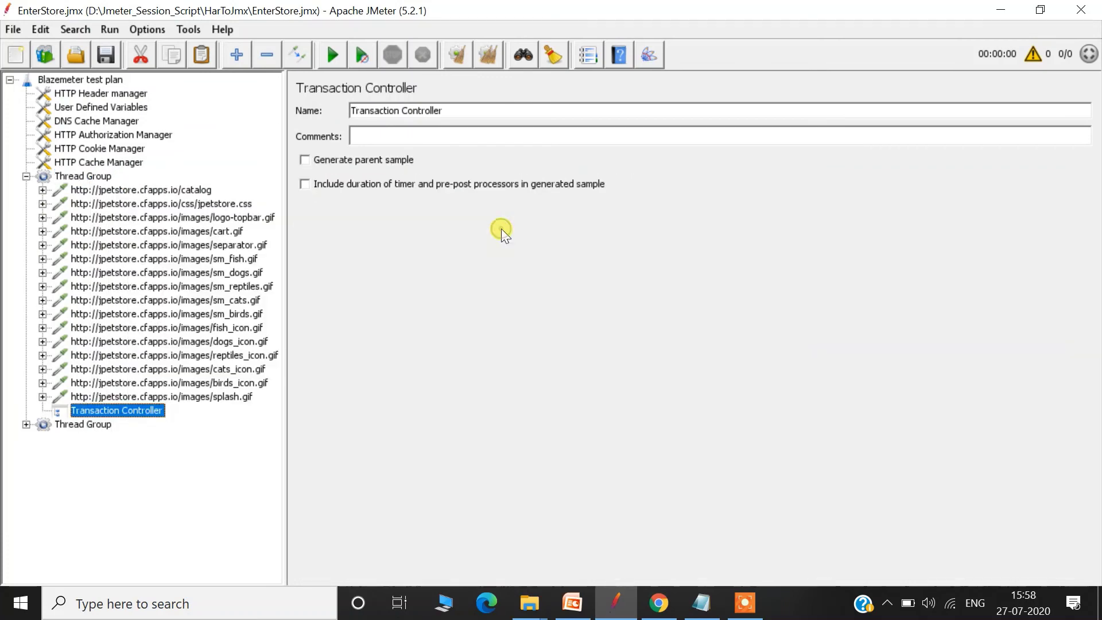
left_click_drag(449, 112, 256, 102)
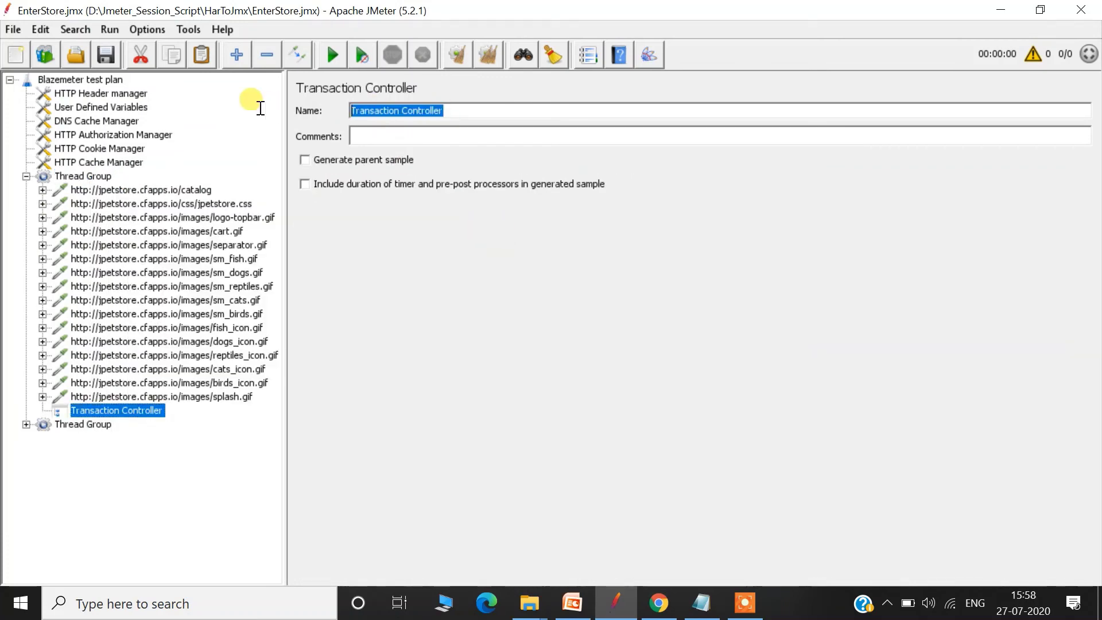
key("BackSpace")
type("Ente")
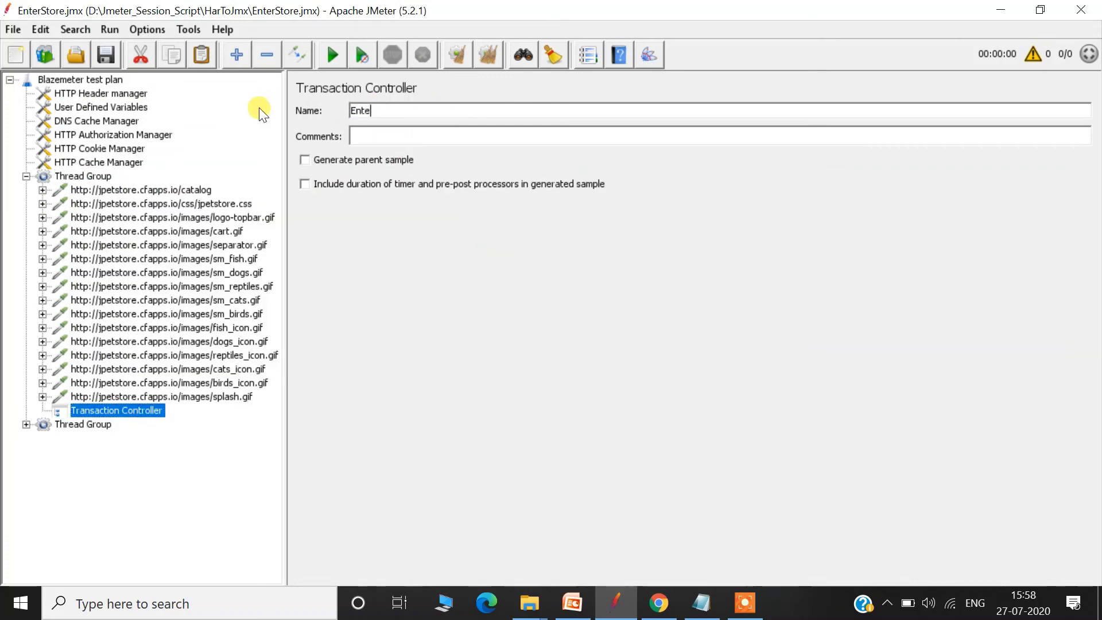
type("rStore")
Move all requests of the first Thread Group, from catalog to splash.gif, into the EnterStore controller and collapse it.
left_click(112, 189)
key("shift+Down")
key("shift+Down")
key("shift+Down")
key("shift+Down")
key("shift+Down")
key("shift+Down")
key("shift+Down")
key("shift+Down")
key("shift+Down")
key("shift+Down")
key("shift+Down")
key("shift+Down")
key("shift+Down")
key("shift+Down")
key("shift+Down")
key("shift+Down")
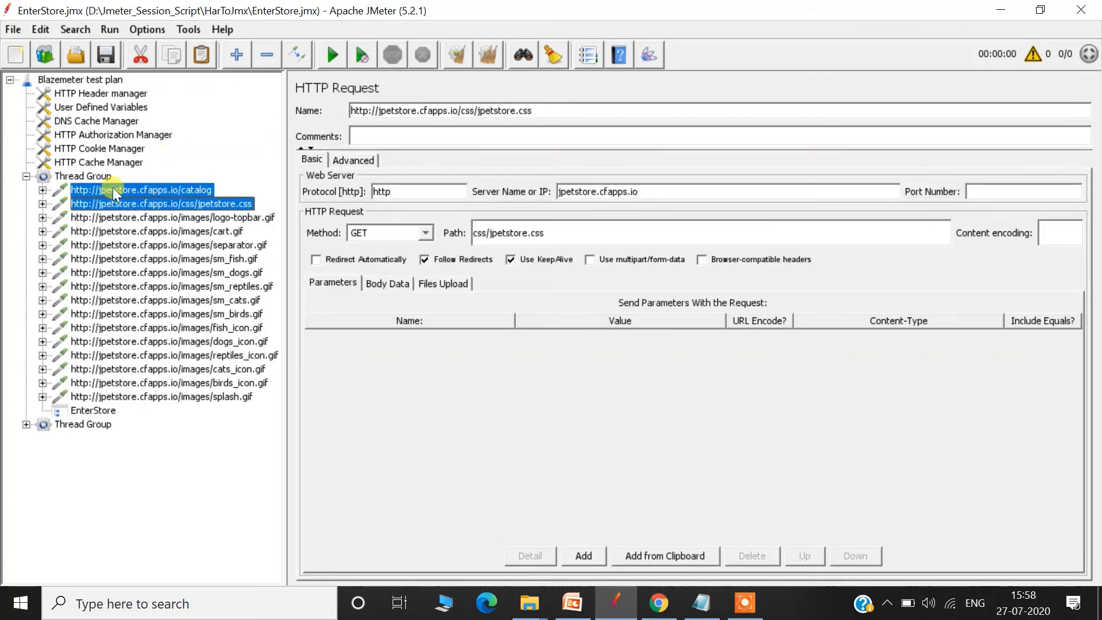
key("shift+Up")
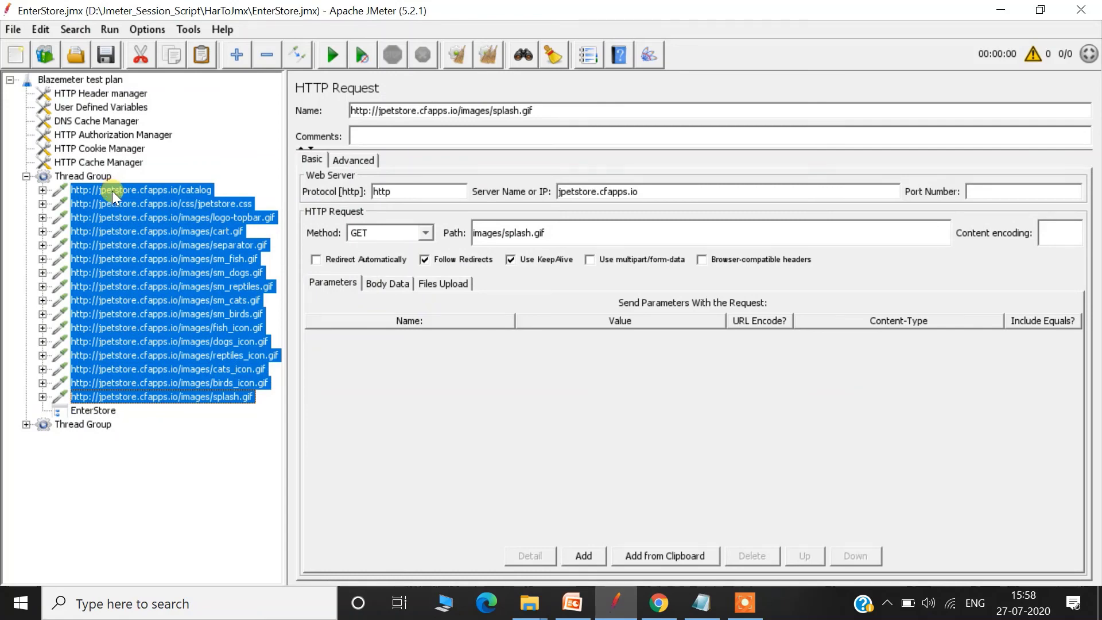
left_click_drag(112, 194, 102, 410)
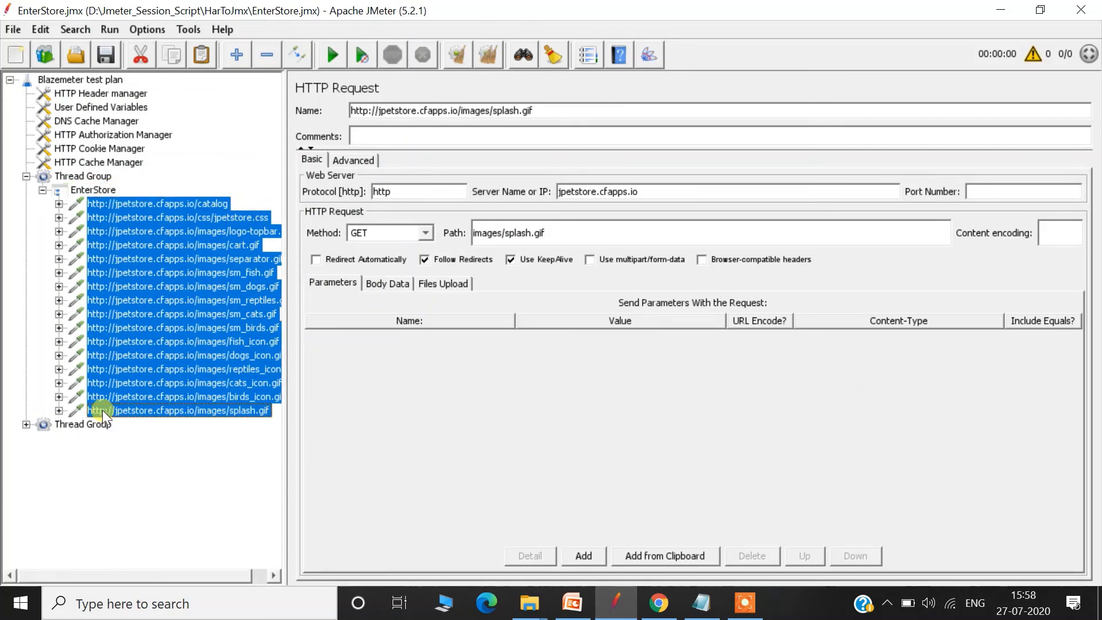
left_click(41, 189)
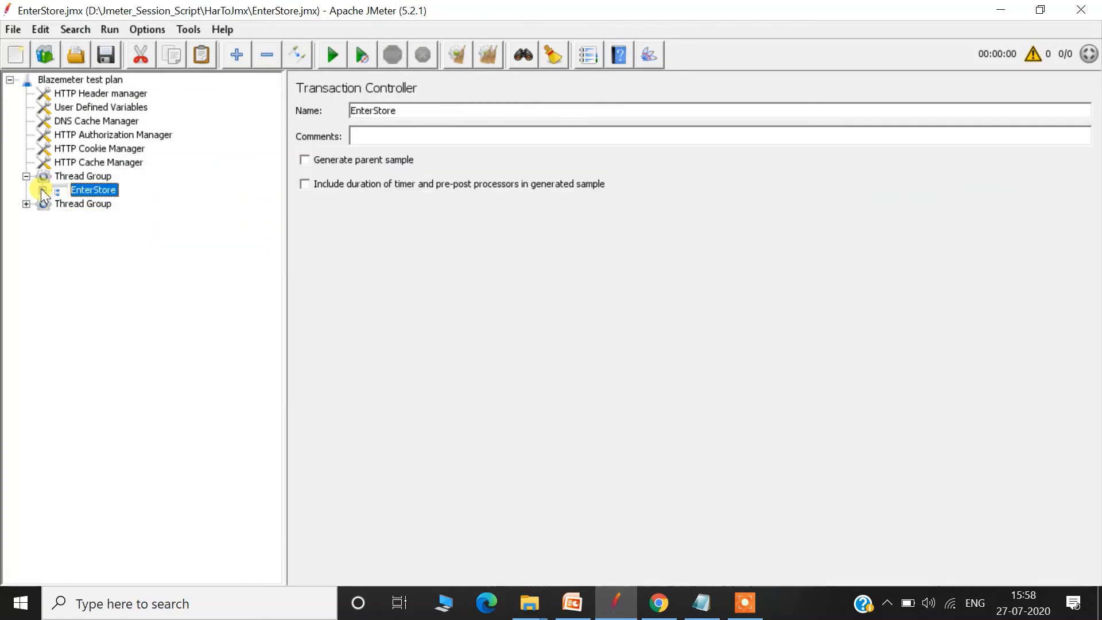
Add another Transaction Controller to the first Thread Group and name it Search.
right_click(89, 178)
mouse_move(186, 187)
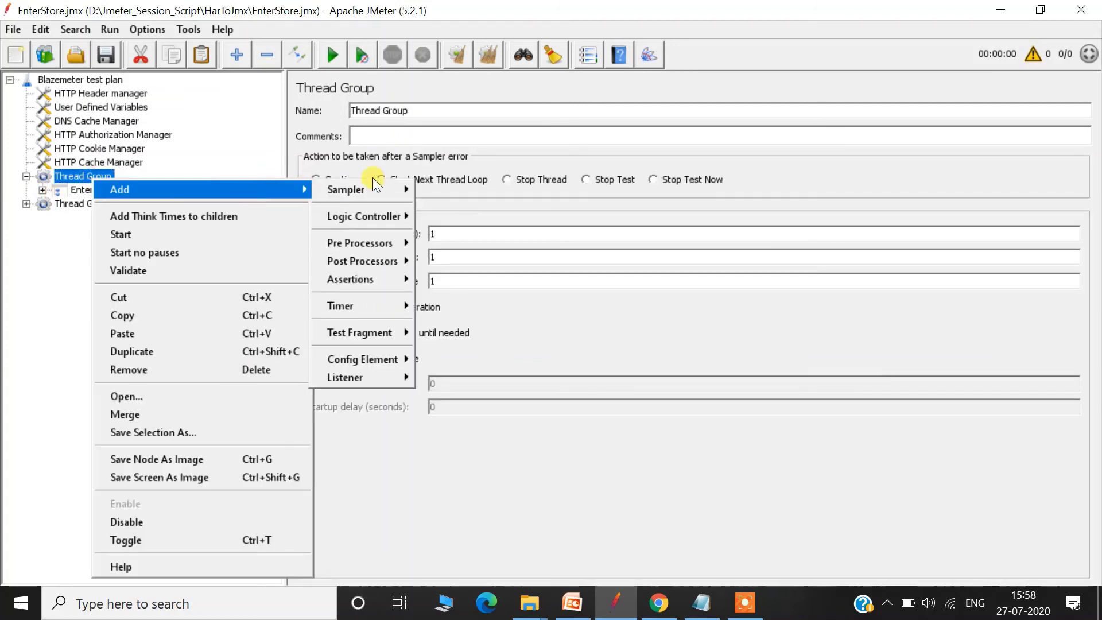
mouse_move(376, 214)
left_click(501, 232)
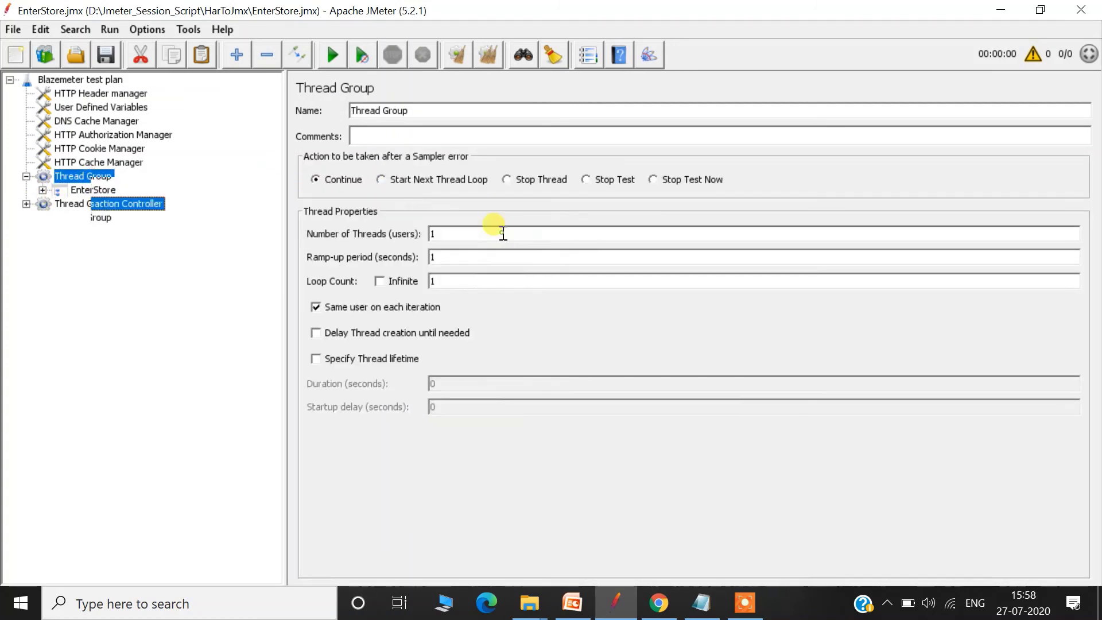
left_click_drag(463, 108, 246, 107)
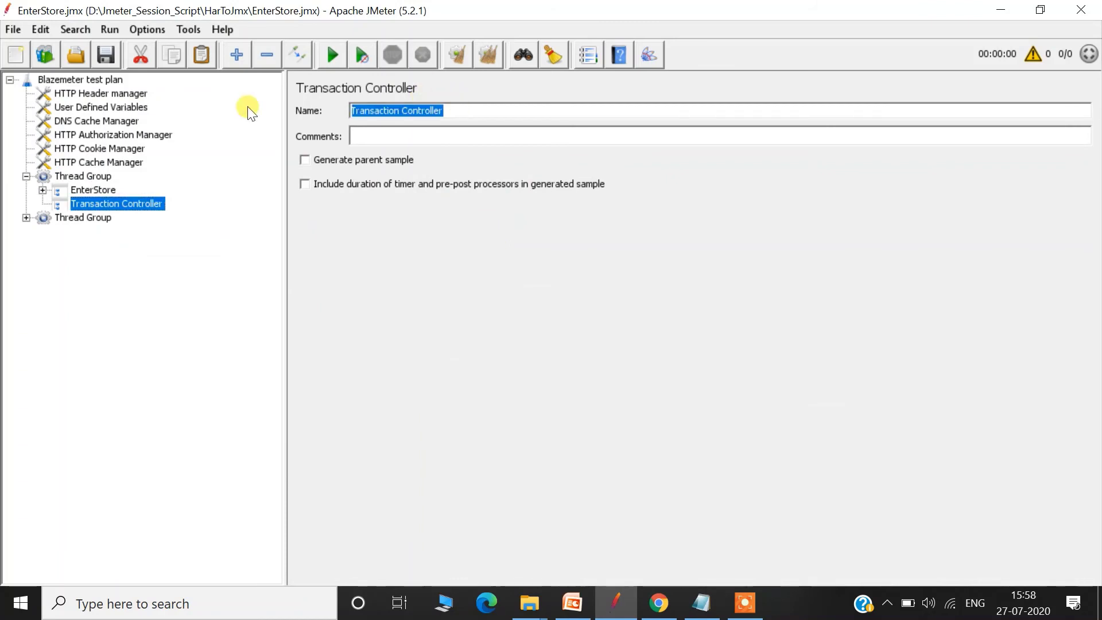
type("Search")
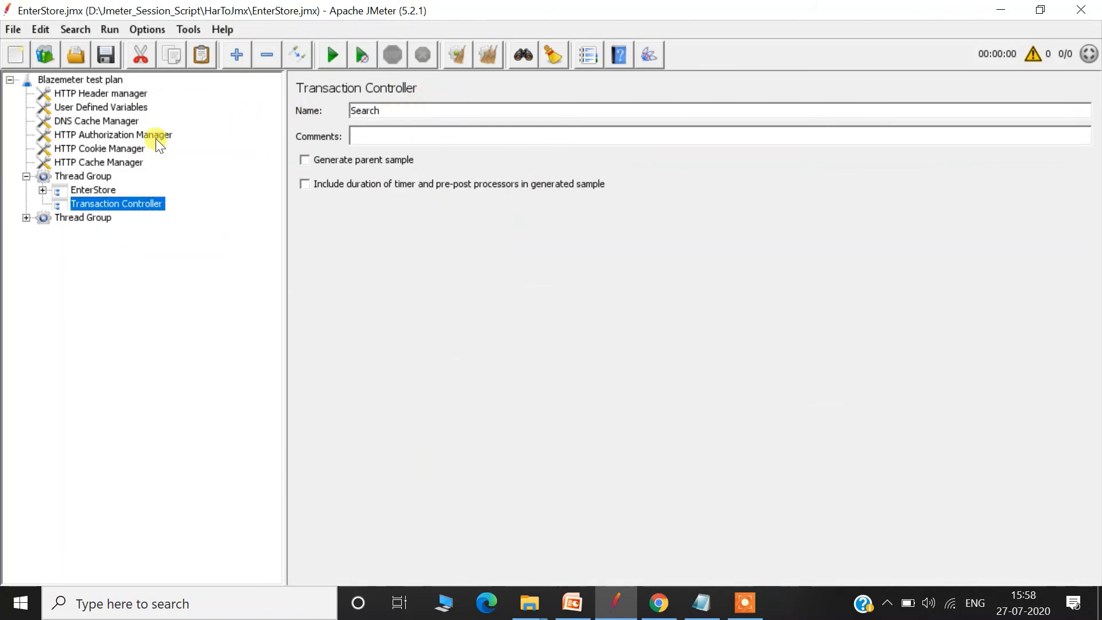
Move all requests of the second Thread Group, from catalog/products to fish1.gif, into the Search controller.
double_click(78, 218)
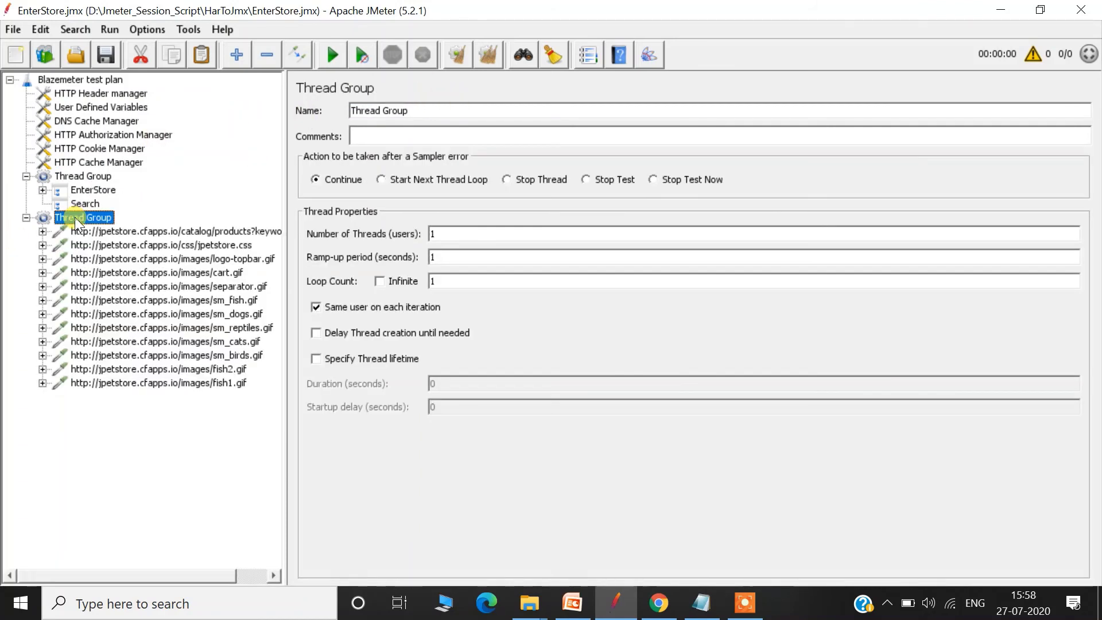
left_click(125, 232)
key("shift+Down")
key("shift+Down")
key("shift+Down")
key("shift+Down")
key("shift+Down")
key("shift+Down")
key("shift+Down")
key("shift+Down")
key("shift+Down")
key("shift+Down")
key("shift+Down")
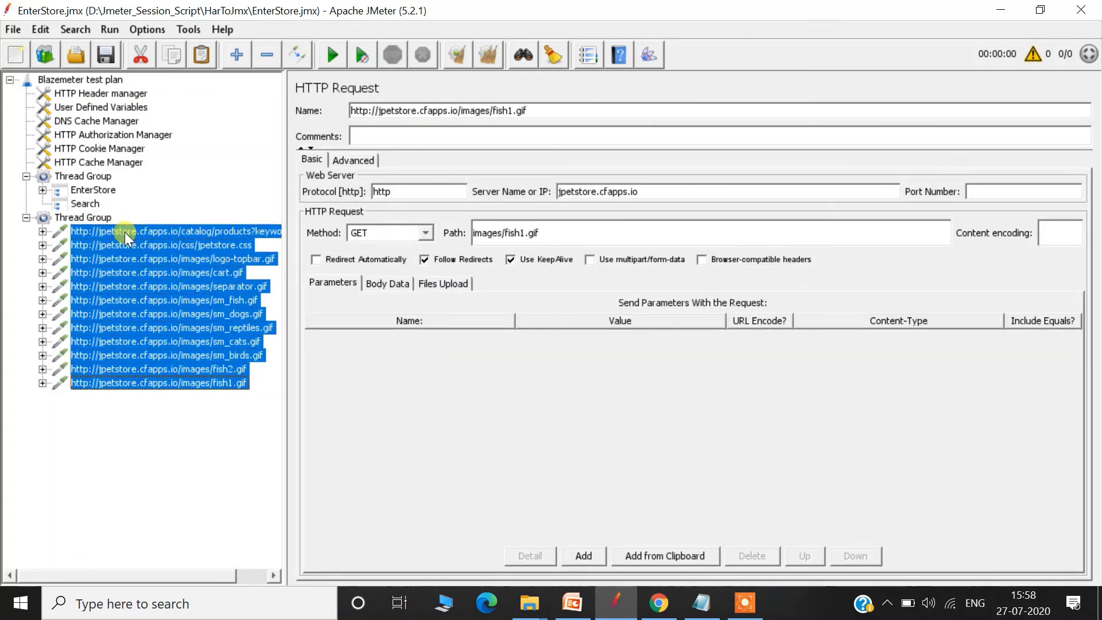
left_click_drag(122, 232, 96, 208)
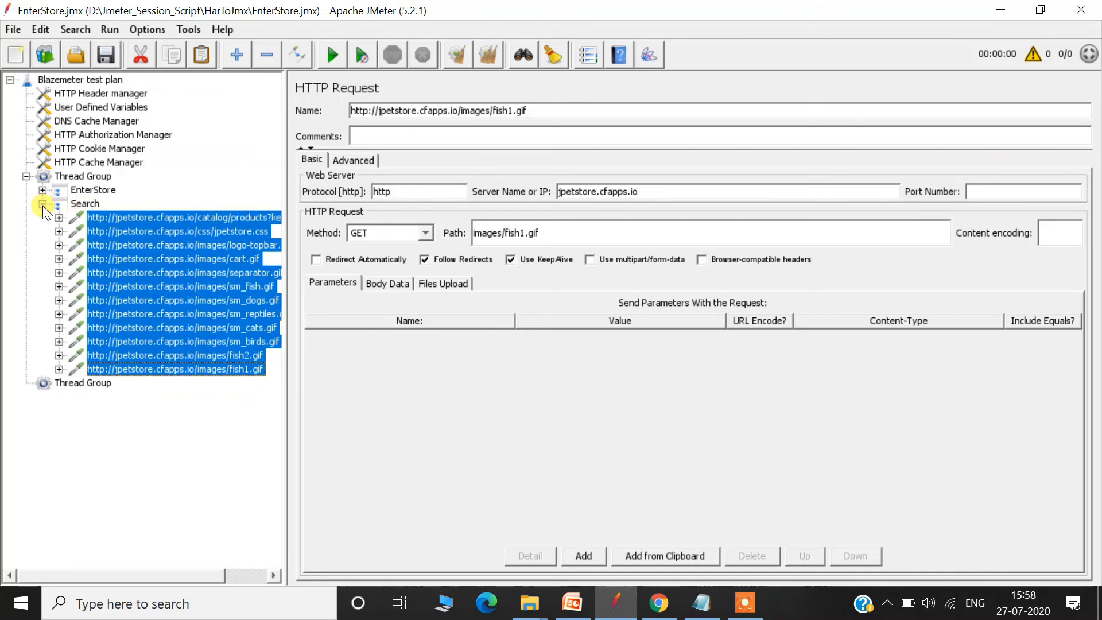
Delete the emptied second Thread Group and collapse the Search controller.
left_click(74, 381)
key("Delete")
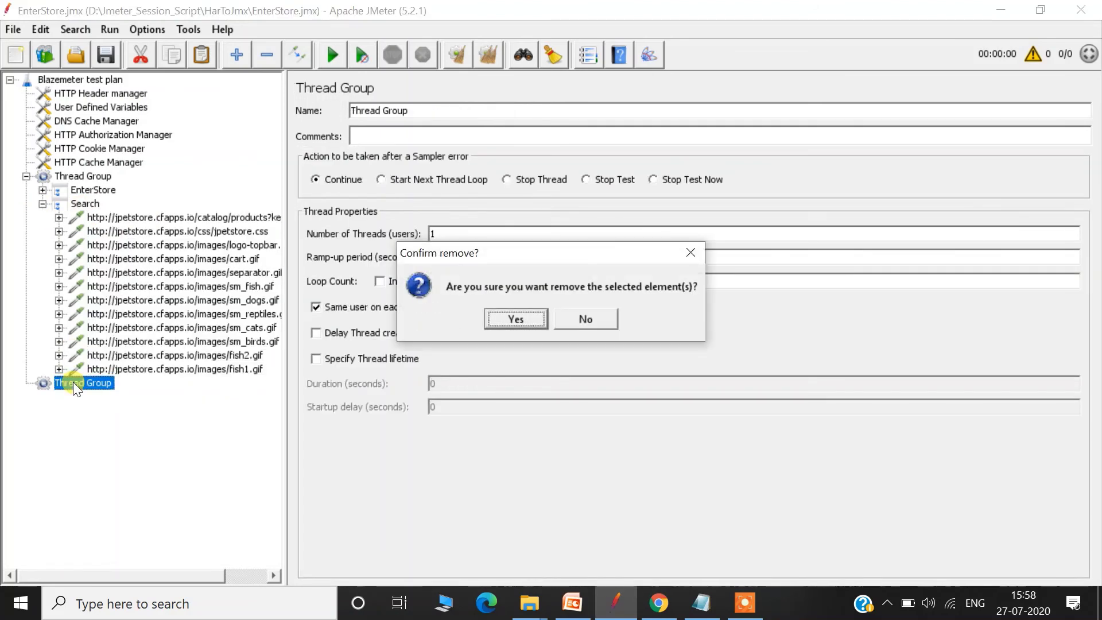
key("Return")
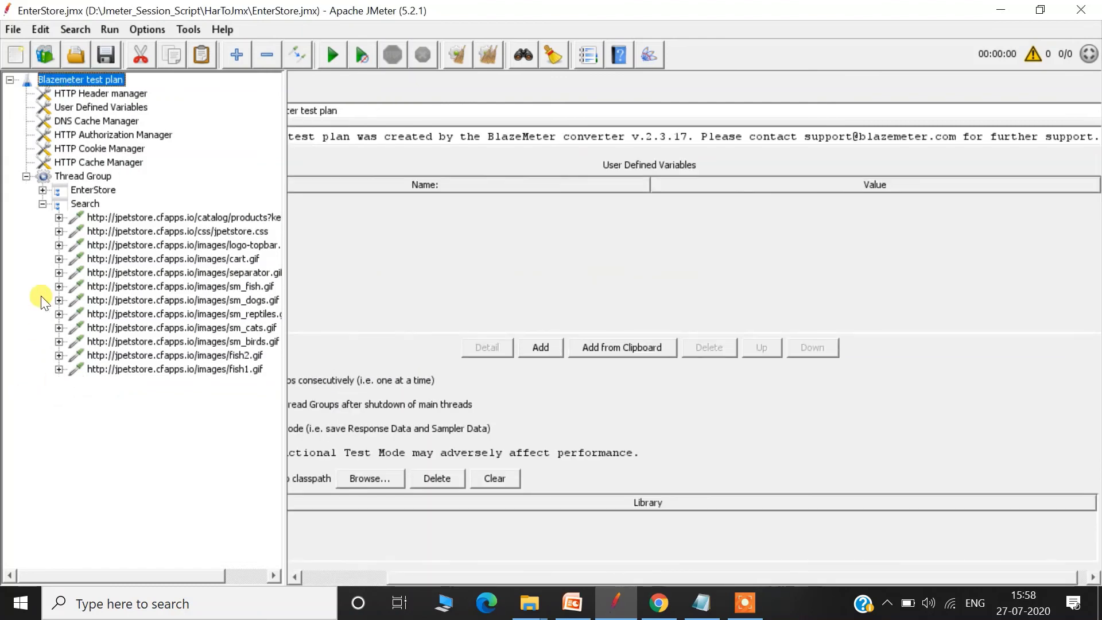
left_click(42, 204)
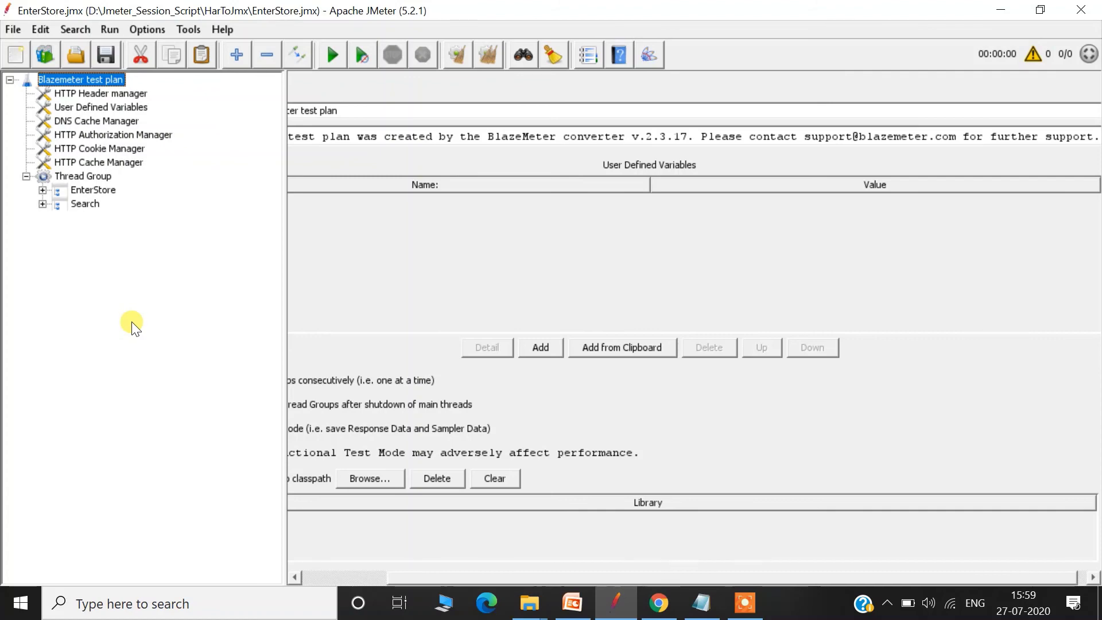
Review the requests under the EnterStore and Search controllers, including the catalog/products request's parameters, and switch to the PowerPoint presentation.
left_click(93, 190)
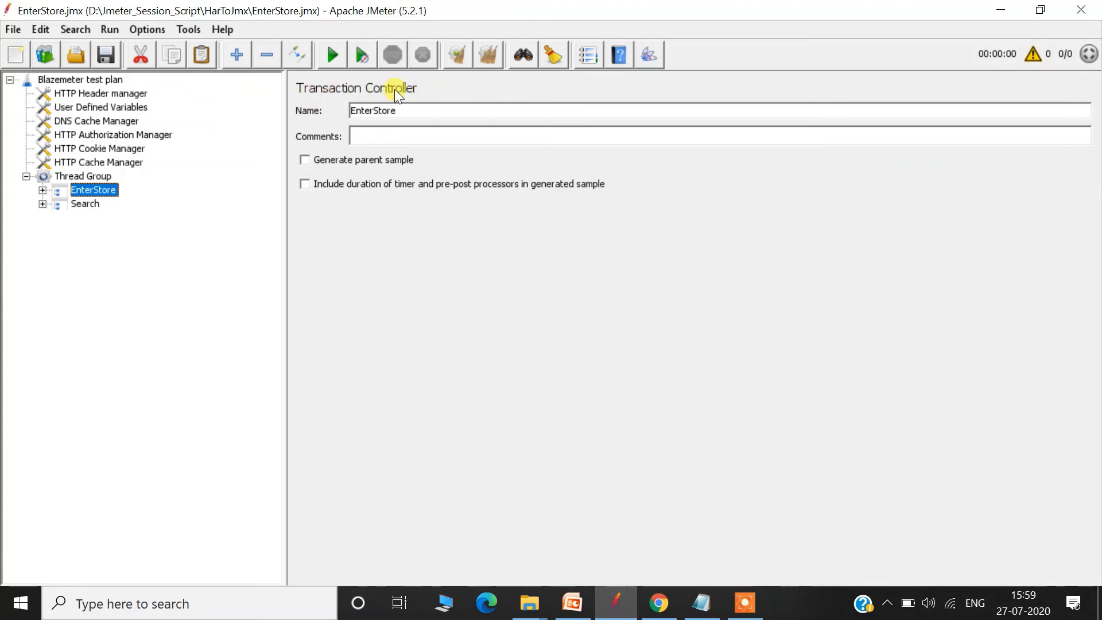
left_click(42, 190)
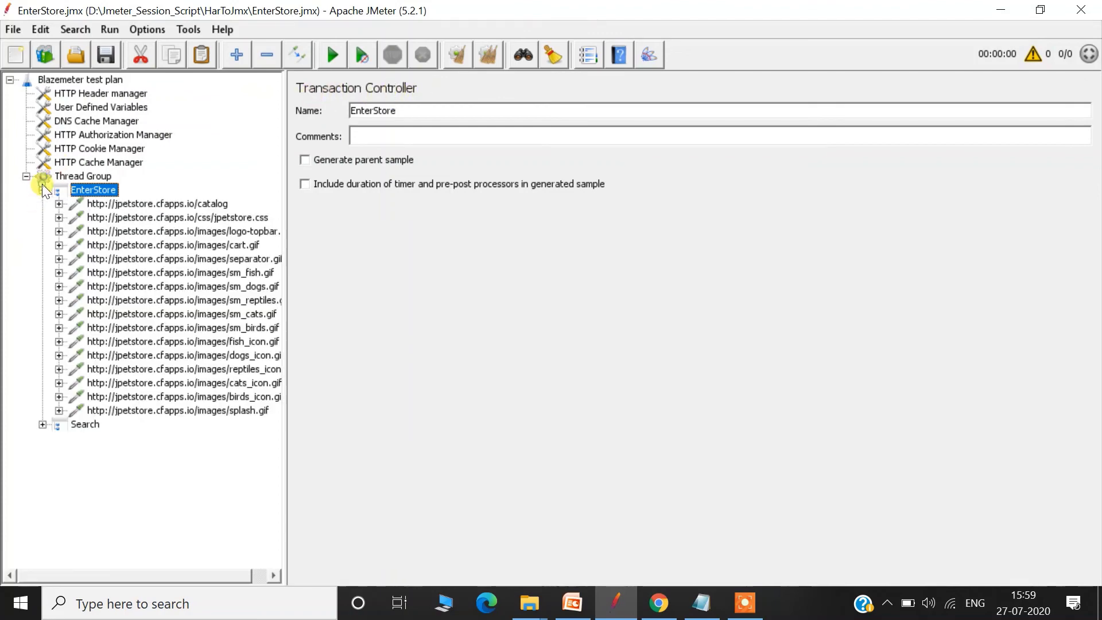
left_click(43, 190)
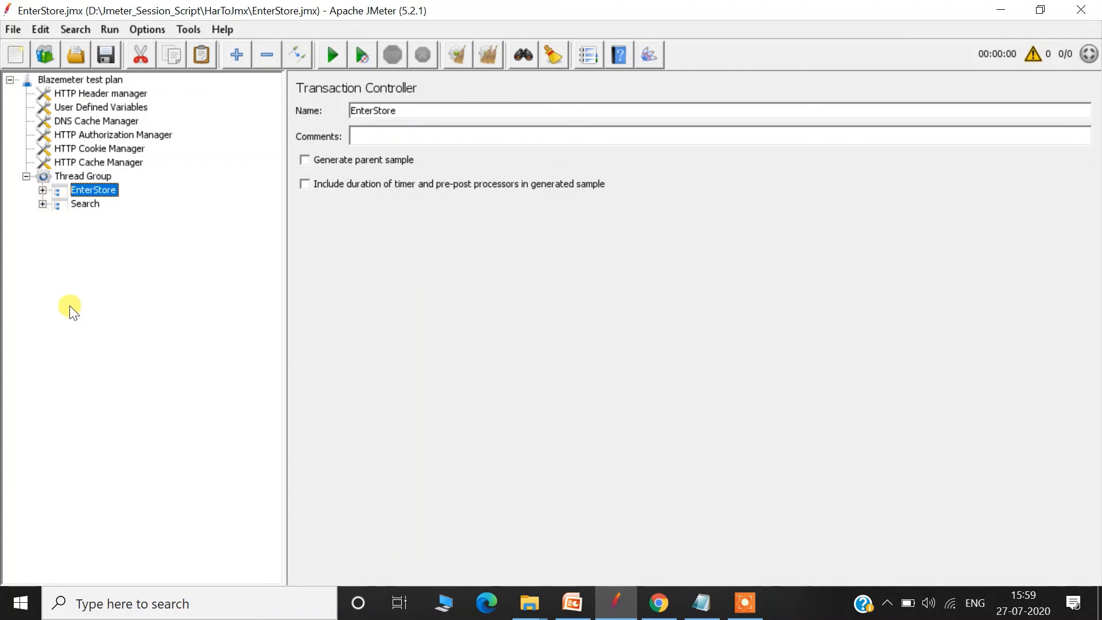
left_click(43, 204)
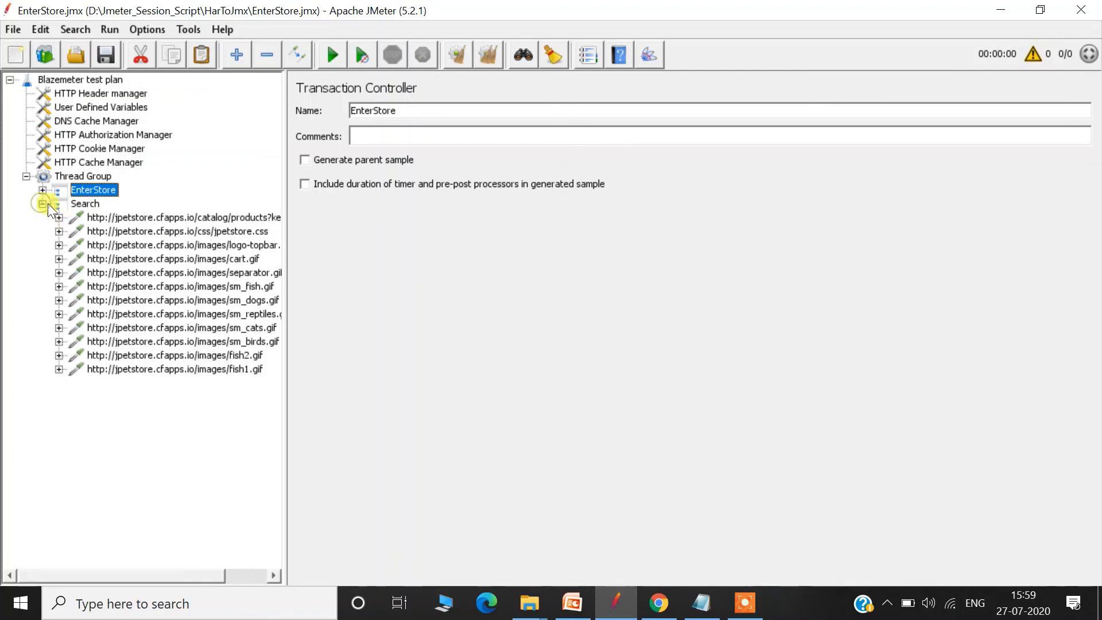
left_click(198, 218)
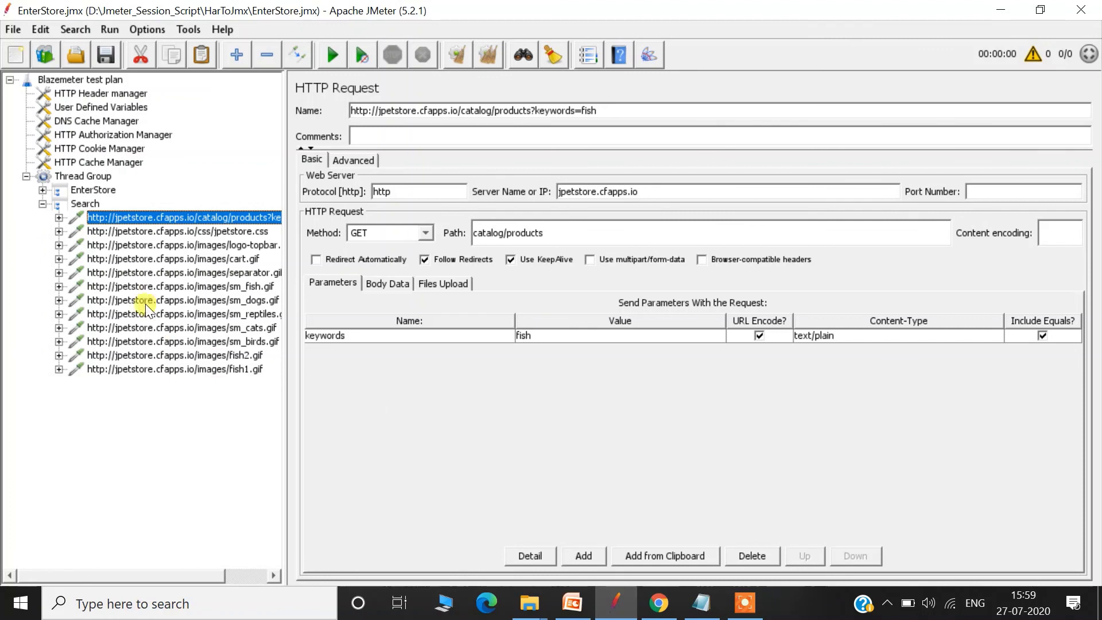
left_click(42, 204)
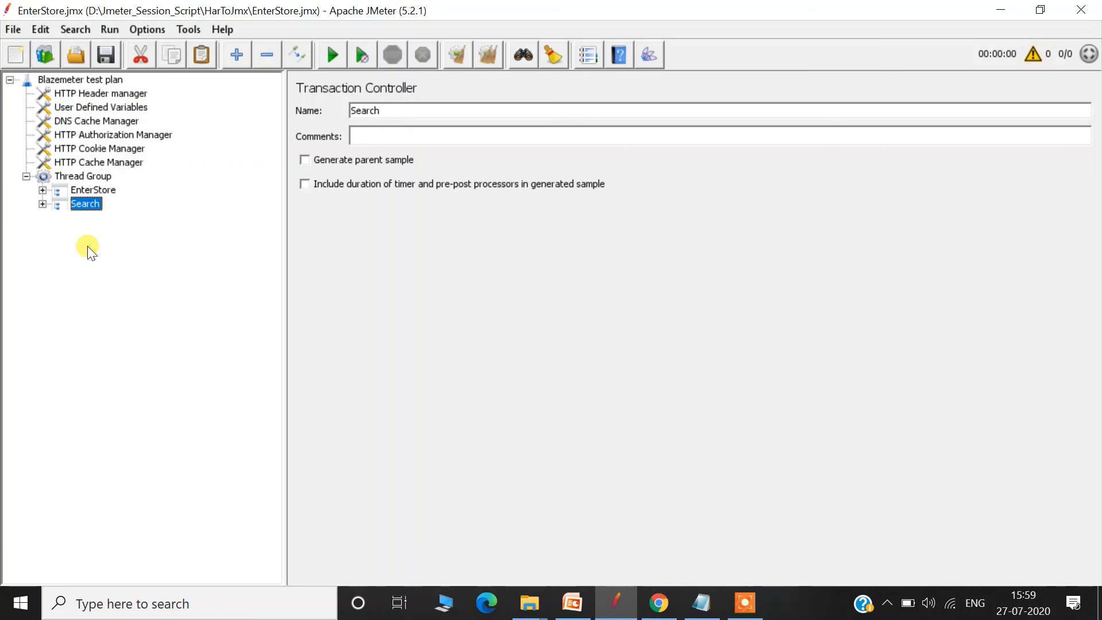
left_click(572, 603)
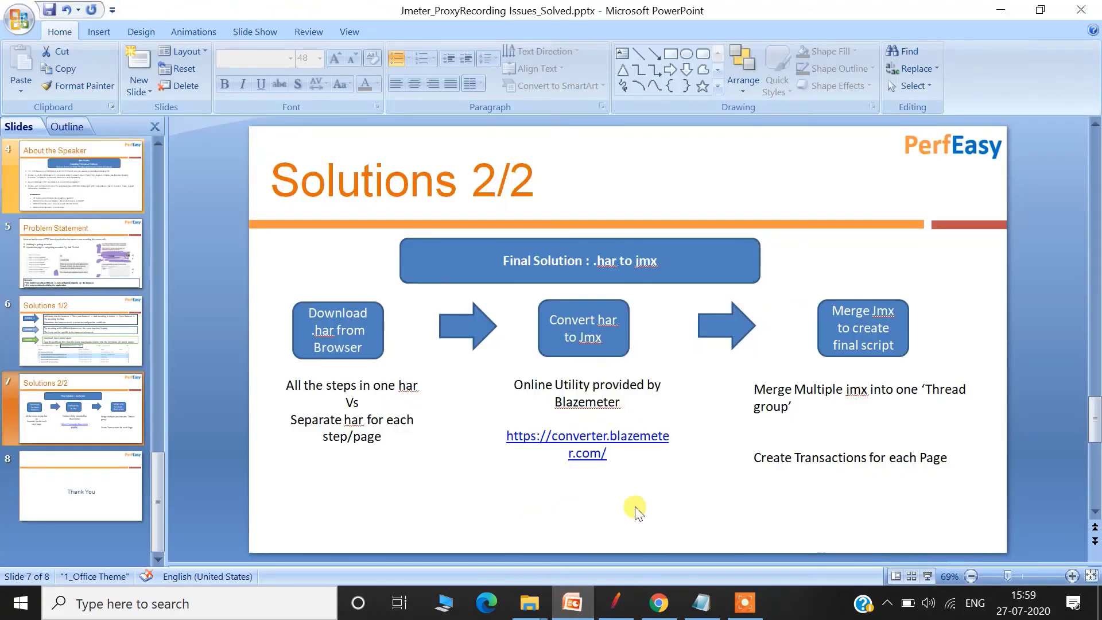